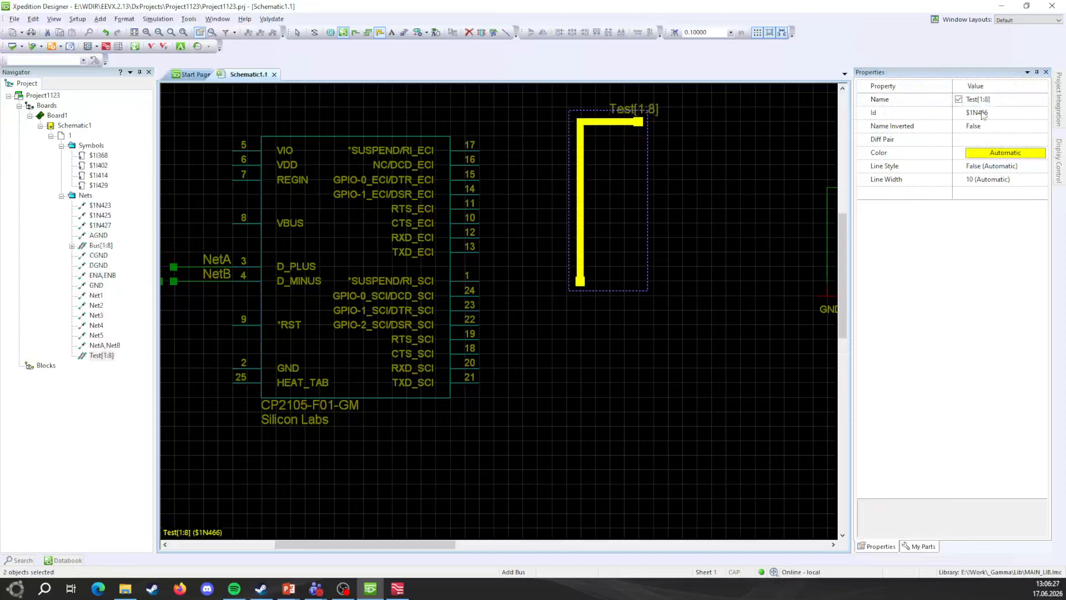
Step: Finish the Test bus, then start Rip Nets on it and cancel
{"action": "key", "text": "Escape"}
{"action": "left_click", "coordinate": [581, 236]}
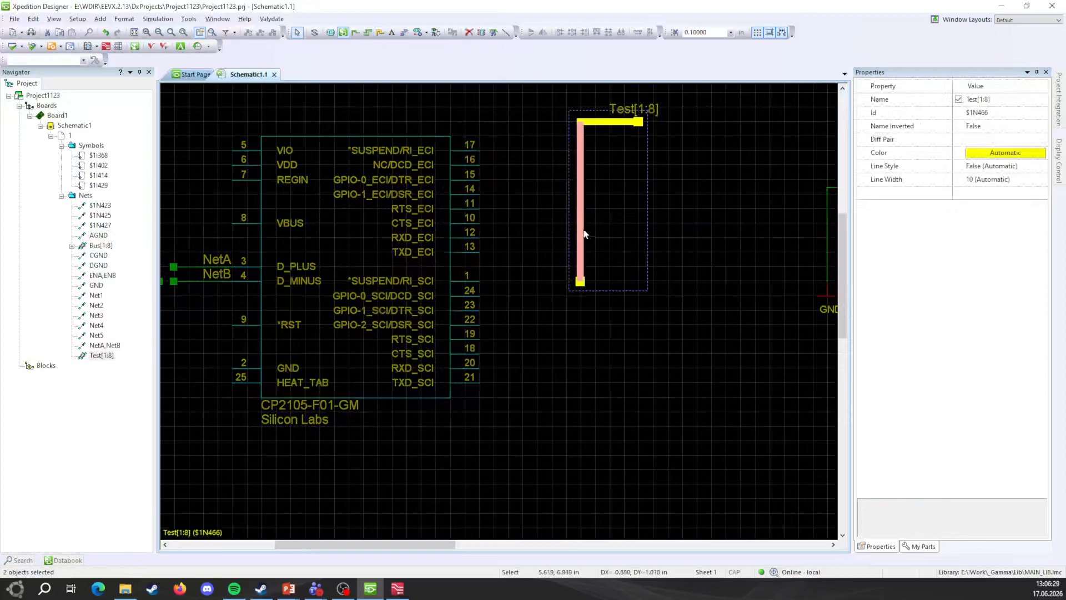
{"action": "right_click", "coordinate": [588, 232]}
{"action": "left_click", "coordinate": [633, 282]}
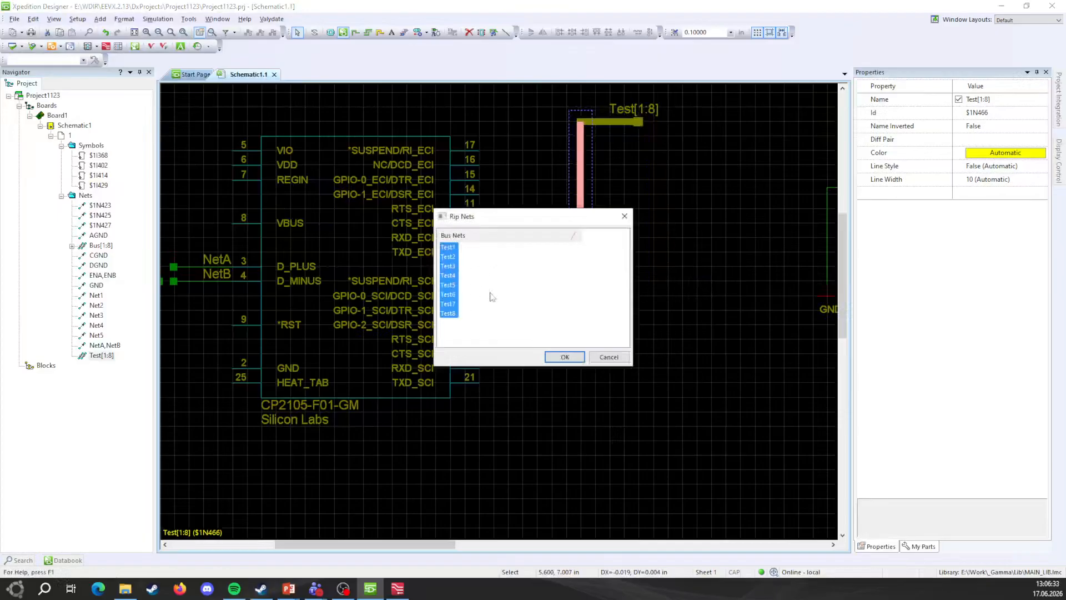
{"action": "left_click", "coordinate": [484, 260]}
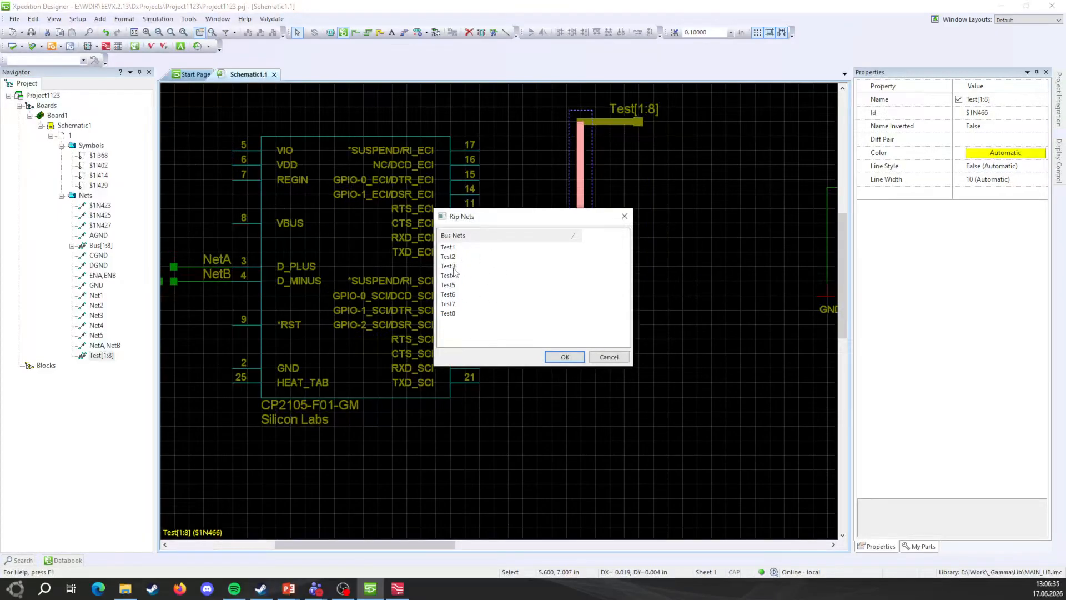
{"action": "left_click", "coordinate": [611, 358]}
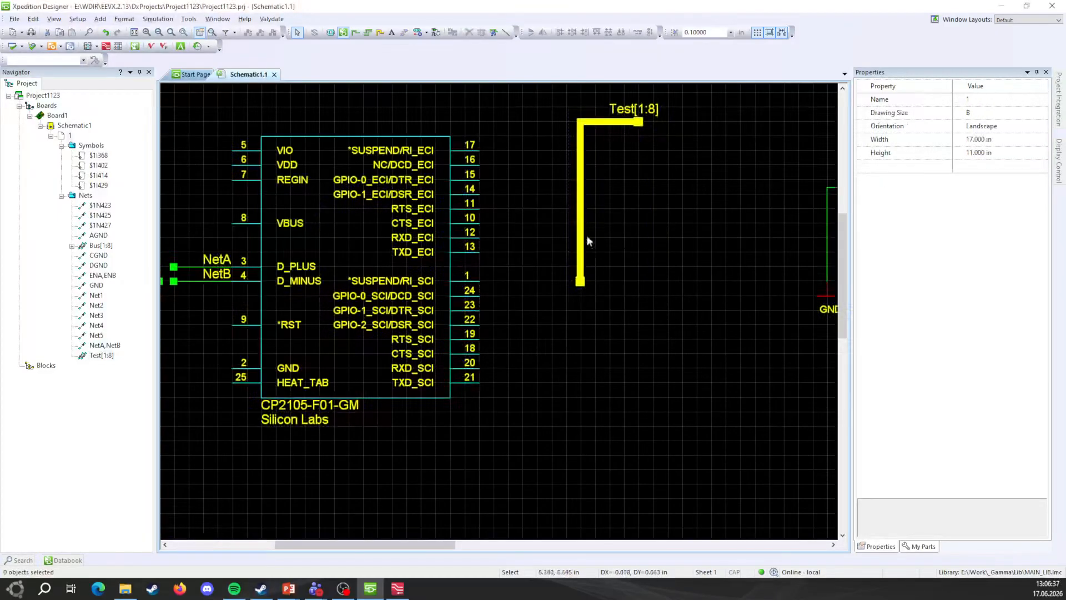
Step: Draw short net stubs from the eight ECI pins (17 down to 13) and select their ends
{"action": "left_click", "coordinate": [354, 33]}
{"action": "mouse_move", "coordinate": [487, 147]}
{"action": "left_mouse_down"}
{"action": "mouse_move", "coordinate": [537, 150]}
{"action": "mouse_move", "coordinate": [522, 180]}
{"action": "mouse_move", "coordinate": [537, 179]}
{"action": "mouse_move", "coordinate": [522, 194]}
{"action": "mouse_move", "coordinate": [537, 194]}
{"action": "mouse_move", "coordinate": [537, 208]}
{"action": "mouse_move", "coordinate": [489, 223]}
{"action": "mouse_move", "coordinate": [551, 223]}
{"action": "left_mouse_up"}
{"action": "mouse_move", "coordinate": [491, 237]}
{"action": "left_mouse_down"}
{"action": "mouse_move", "coordinate": [537, 238]}
{"action": "mouse_move", "coordinate": [522, 252]}
{"action": "mouse_move", "coordinate": [537, 252]}
{"action": "mouse_move", "coordinate": [537, 223]}
{"action": "left_mouse_up"}
{"action": "left_click", "coordinate": [532, 275]}
{"action": "left_click_drag", "start_coordinate": [496, 145], "coordinate": [562, 322]}
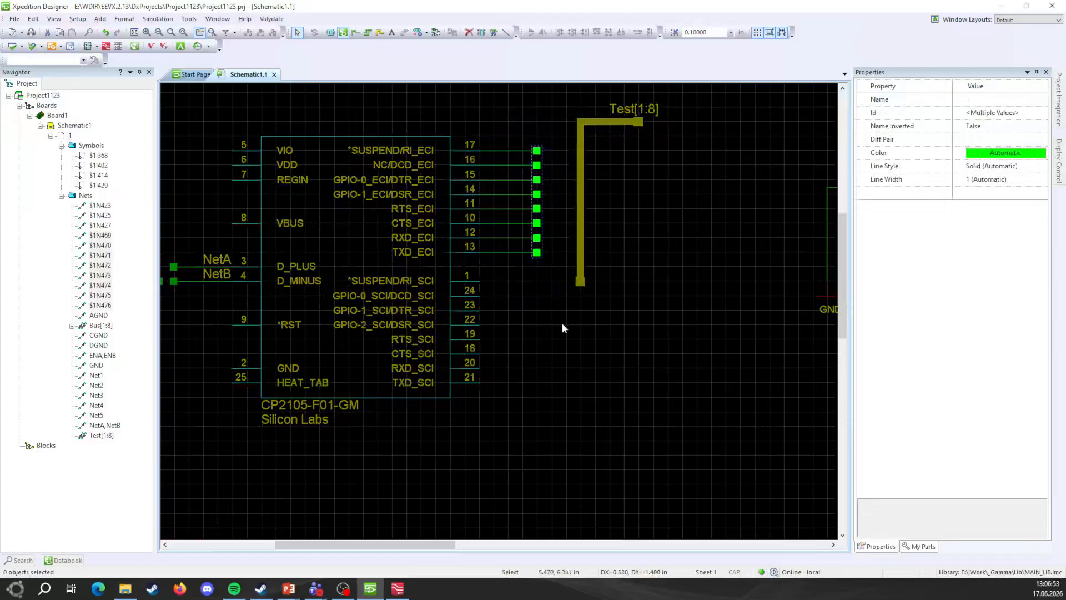
{"action": "left_click", "coordinate": [489, 151]}
{"action": "left_click_drag", "start_coordinate": [453, 111], "coordinate": [557, 274]}
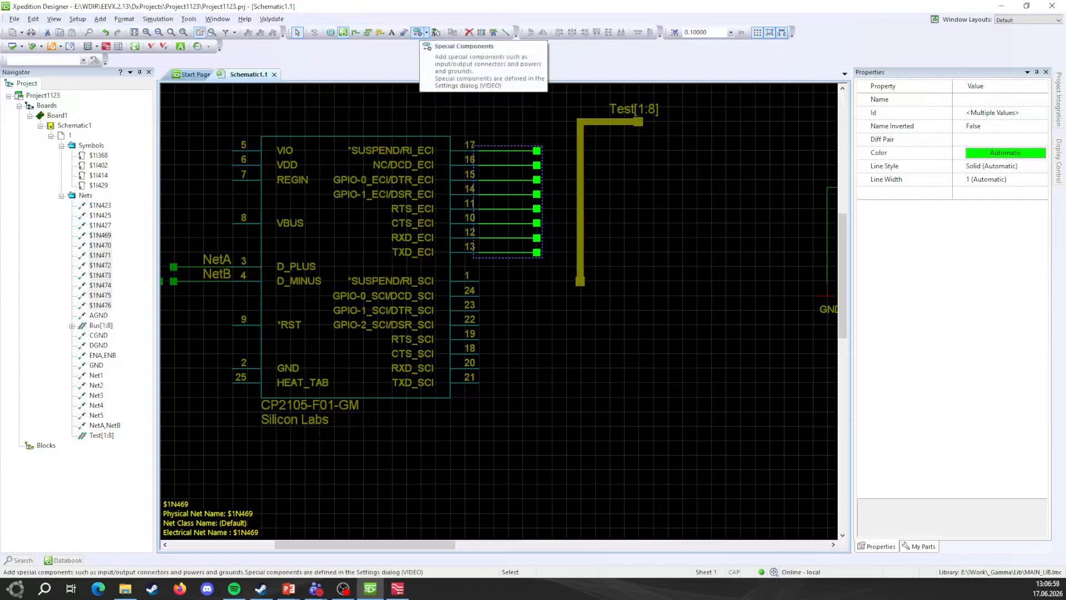
Step: Name the selected nets Demo1–Demo8 with Add Properties, prefix Demo, starting value 1
{"action": "left_click", "coordinate": [436, 33]}
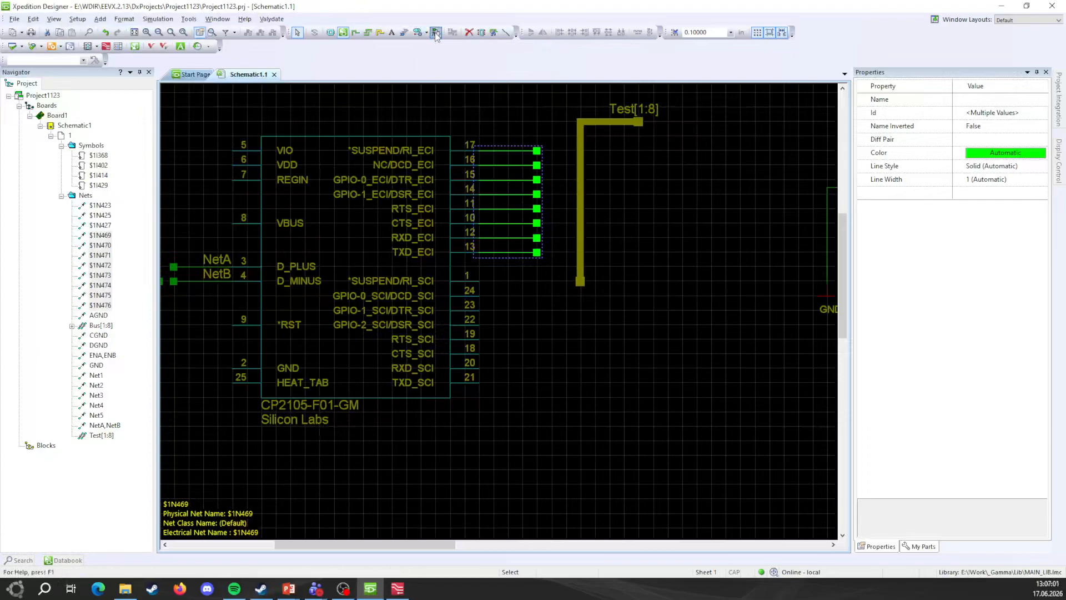
{"action": "left_click_drag", "start_coordinate": [97, 27], "coordinate": [685, 196]}
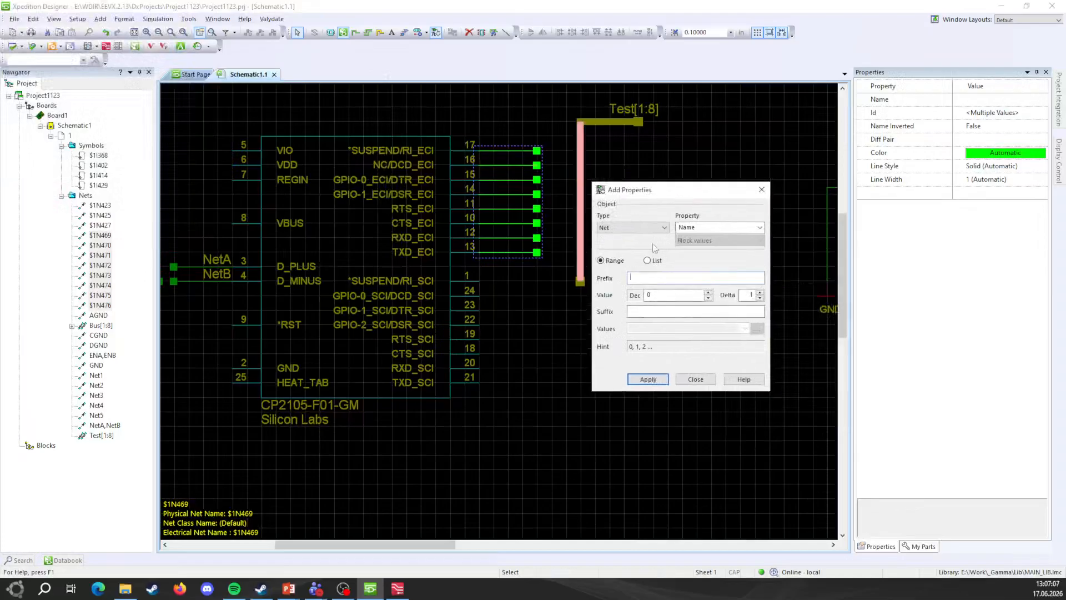
{"action": "type", "text": "Demo"}
{"action": "type", "text": "1"}
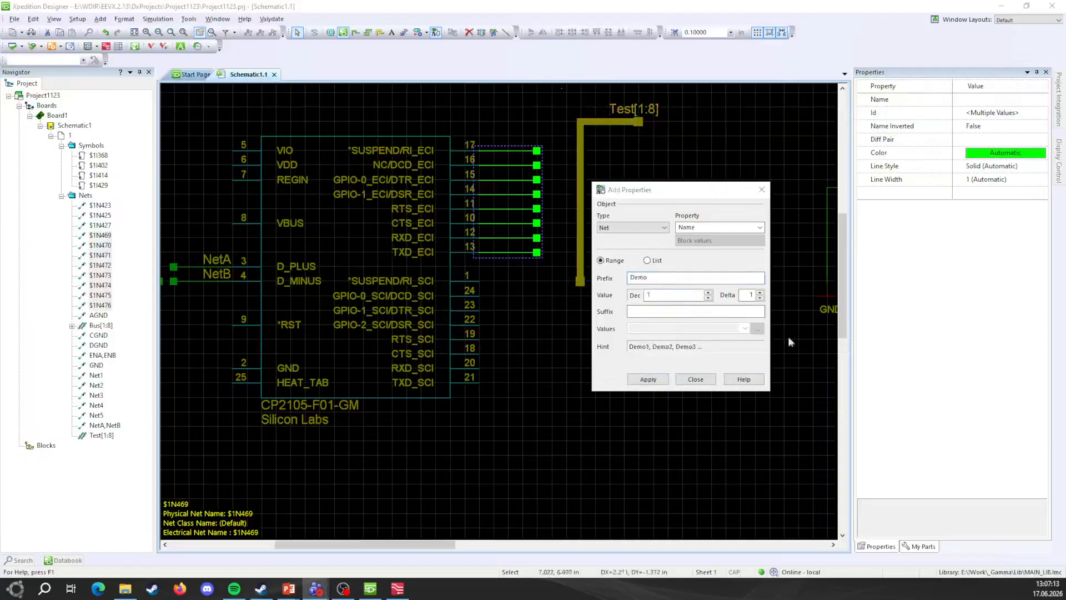
{"action": "left_click", "coordinate": [750, 295]}
{"action": "left_click", "coordinate": [648, 379]}
Step: Shift the eight Demo labels slightly left beside their wires and close the naming settings
{"action": "left_click", "coordinate": [535, 327]}
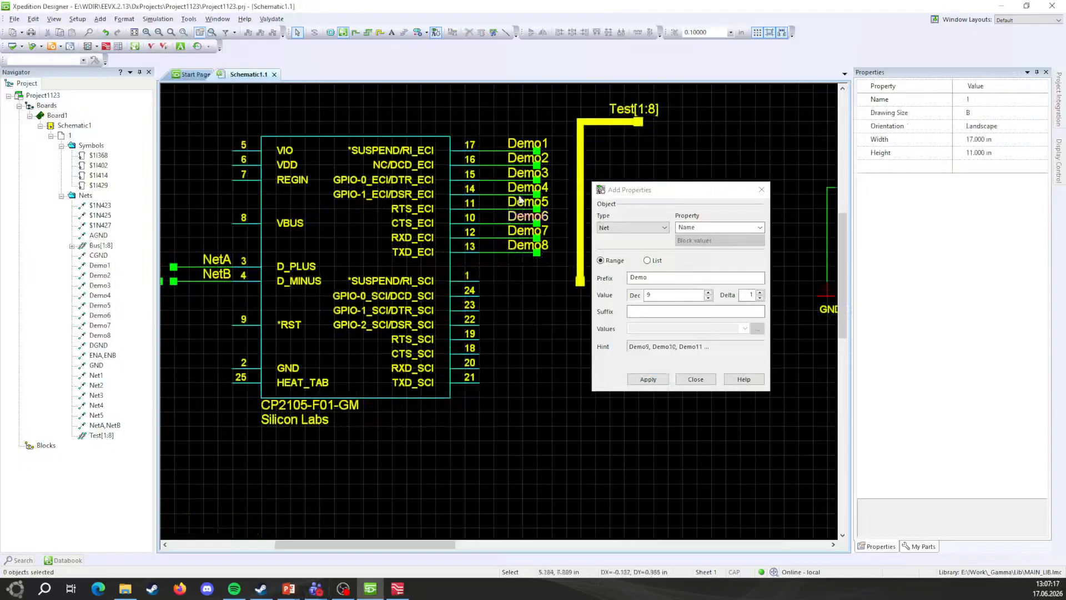
{"action": "left_click", "coordinate": [522, 146]}
{"action": "left_click_drag", "start_coordinate": [501, 114], "coordinate": [557, 285]}
{"action": "mouse_move", "coordinate": [517, 227]}
{"action": "left_mouse_down"}
{"action": "mouse_move", "coordinate": [486, 227]}
{"action": "mouse_move", "coordinate": [502, 224]}
{"action": "left_mouse_up"}
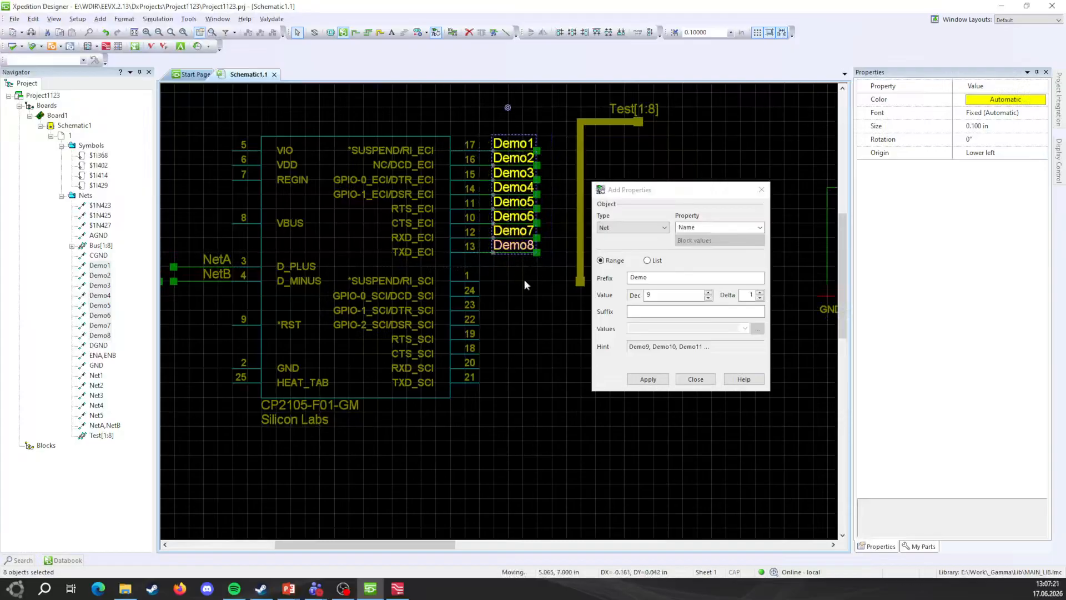
{"action": "left_click", "coordinate": [524, 279]}
{"action": "left_click", "coordinate": [761, 189]}
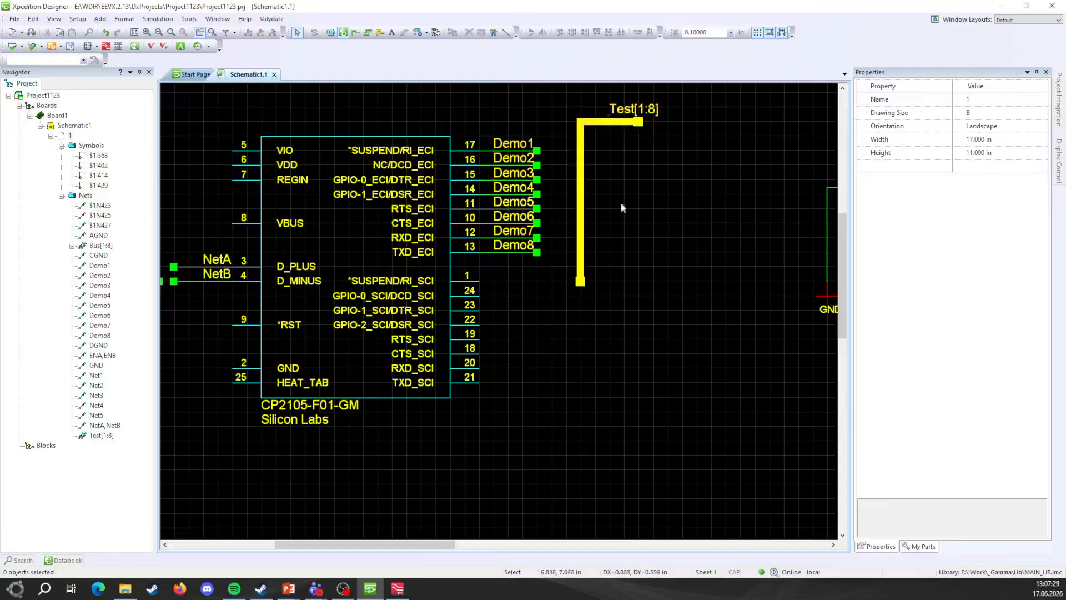
Step: Extend the Demo net ends onto the Test bus, connecting Demo1–Demo3 to Test1–Test3
{"action": "left_click_drag", "start_coordinate": [526, 106], "coordinate": [569, 305]}
{"action": "left_click_drag", "start_coordinate": [541, 197], "coordinate": [579, 194]}
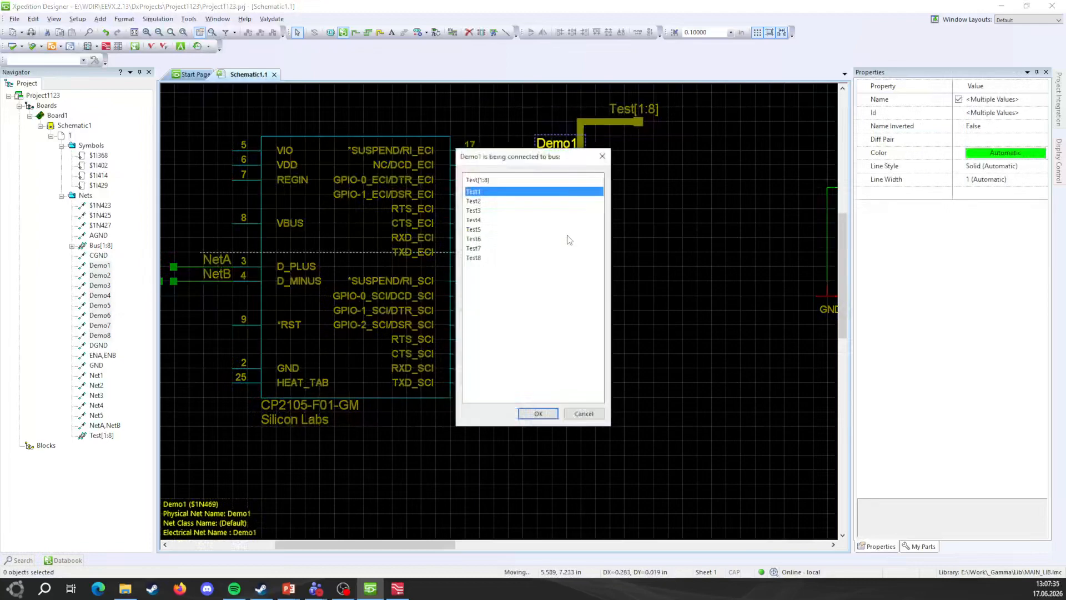
{"action": "mouse_move", "coordinate": [512, 157]}
{"action": "left_mouse_down"}
{"action": "mouse_move", "coordinate": [491, 146]}
{"action": "mouse_move", "coordinate": [529, 153]}
{"action": "left_mouse_up"}
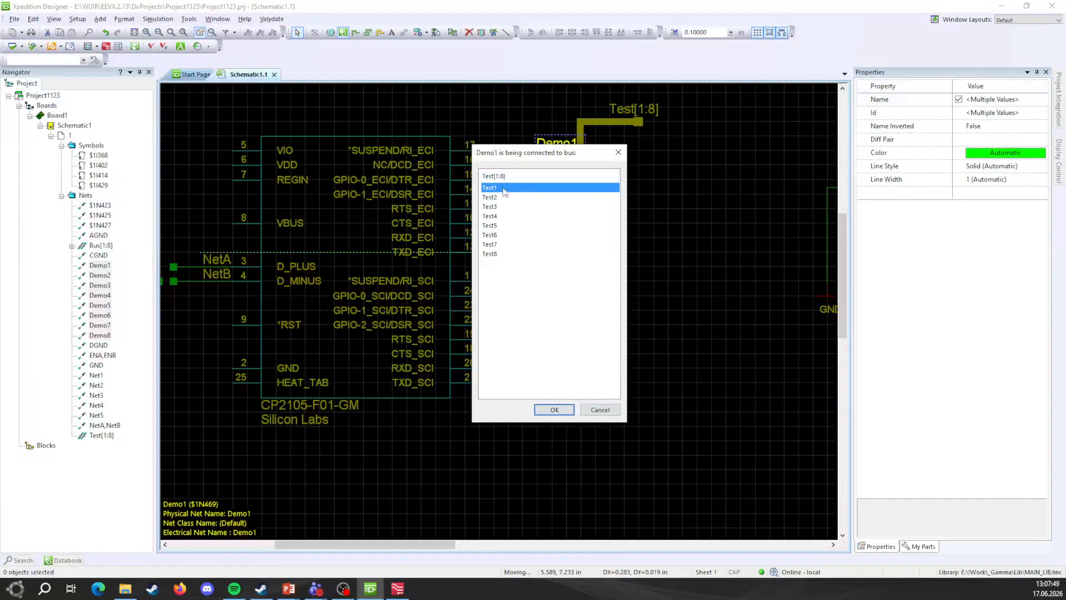
{"action": "left_click", "coordinate": [553, 409]}
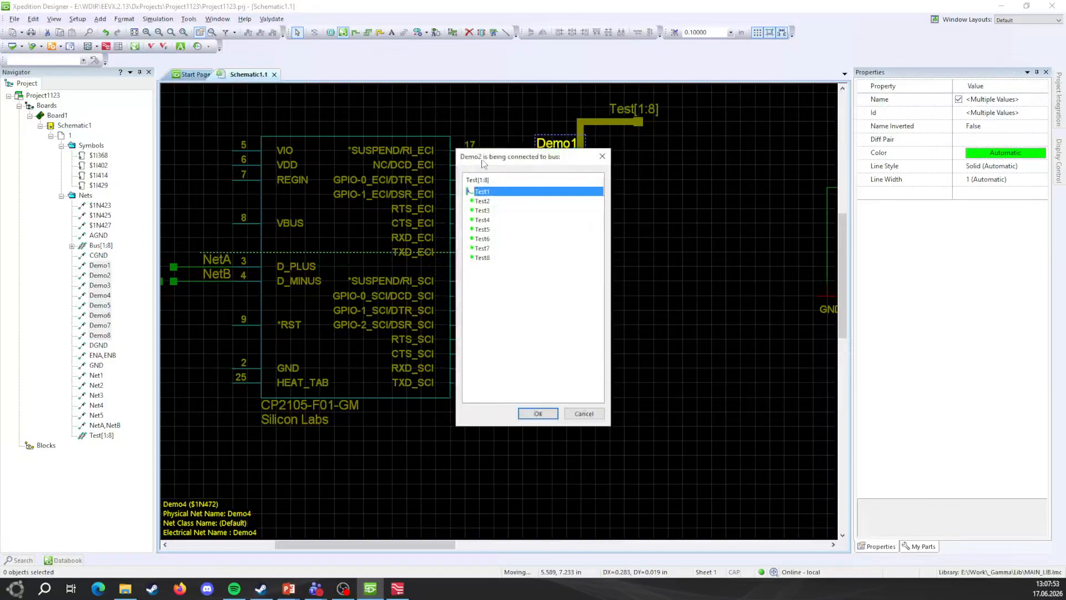
{"action": "left_click", "coordinate": [496, 201]}
{"action": "left_click", "coordinate": [538, 414]}
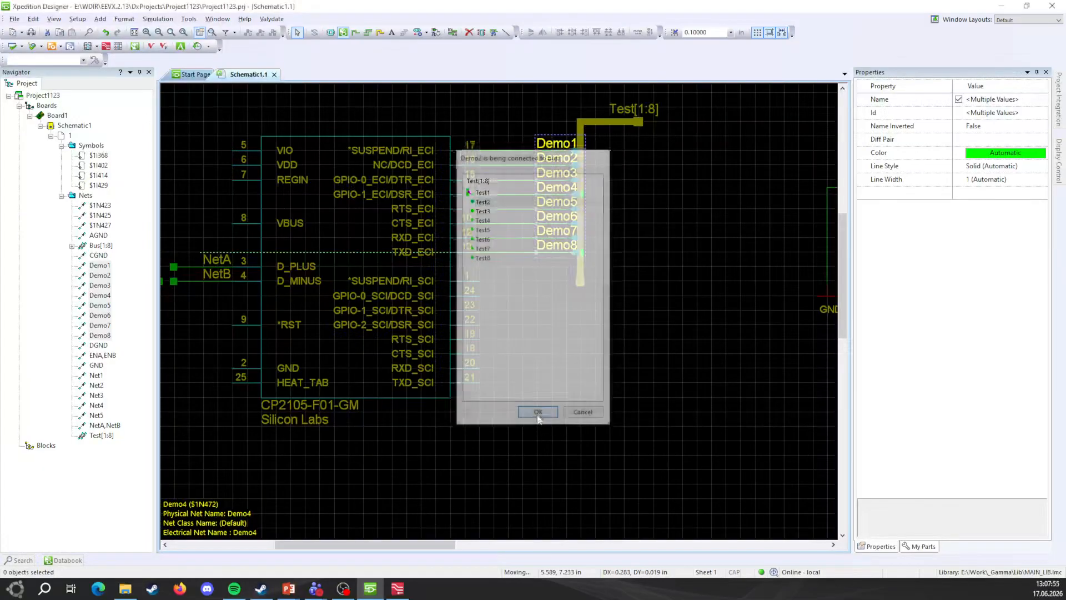
{"action": "left_click", "coordinate": [548, 417]}
Step: Connect Demo4–Demo8 to bus members Test4–Test8 in the bus ripper prompts
{"action": "left_click", "coordinate": [487, 220]}
{"action": "left_click", "coordinate": [541, 417]}
{"action": "left_click", "coordinate": [500, 229]}
{"action": "left_click", "coordinate": [538, 414]}
{"action": "left_click", "coordinate": [501, 240]}
{"action": "left_click", "coordinate": [544, 414]}
{"action": "left_click", "coordinate": [488, 250]}
{"action": "left_click", "coordinate": [538, 414]}
{"action": "left_click", "coordinate": [498, 258]}
{"action": "left_click", "coordinate": [538, 414]}
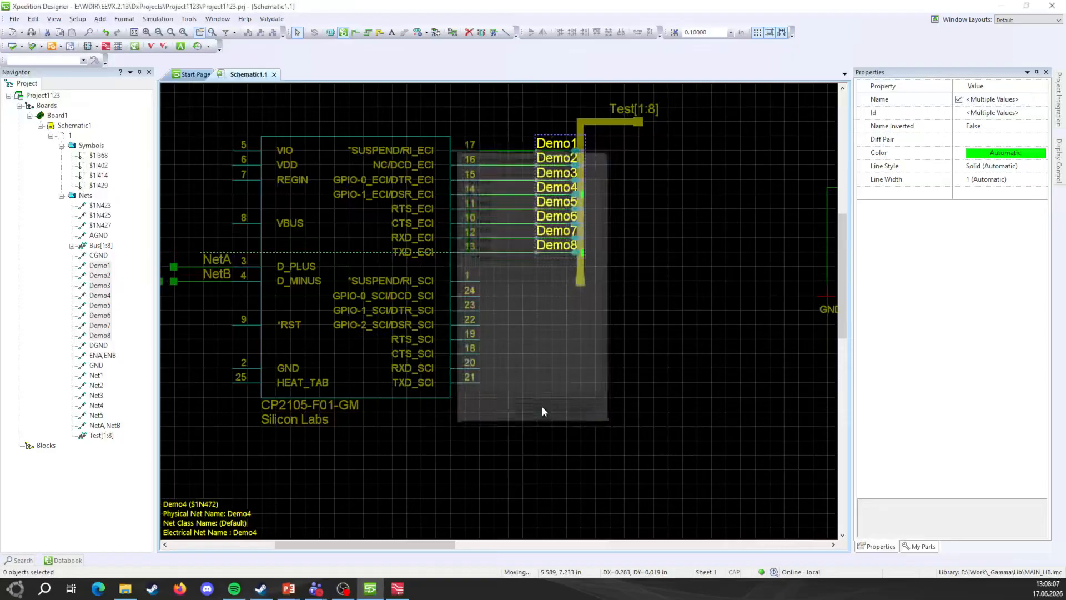
Step: Move the Demo labels and Test[1:8] bus up and left, then undo the move
{"action": "left_click", "coordinate": [591, 199]}
{"action": "left_click_drag", "start_coordinate": [503, 115], "coordinate": [585, 309]}
{"action": "left_click_drag", "start_coordinate": [547, 246], "coordinate": [537, 250]}
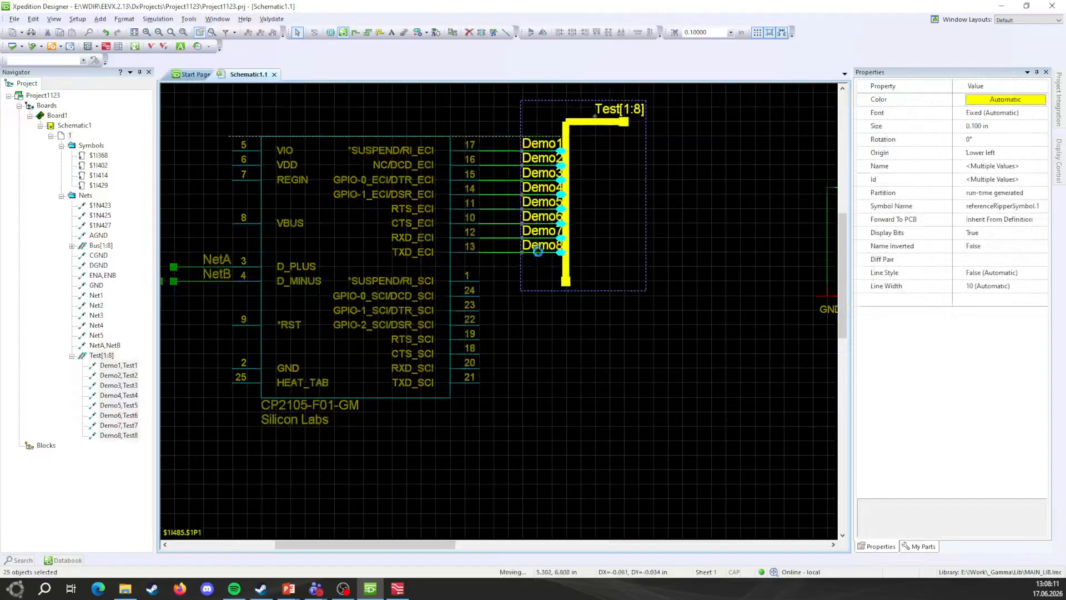
{"action": "left_click", "coordinate": [619, 252]}
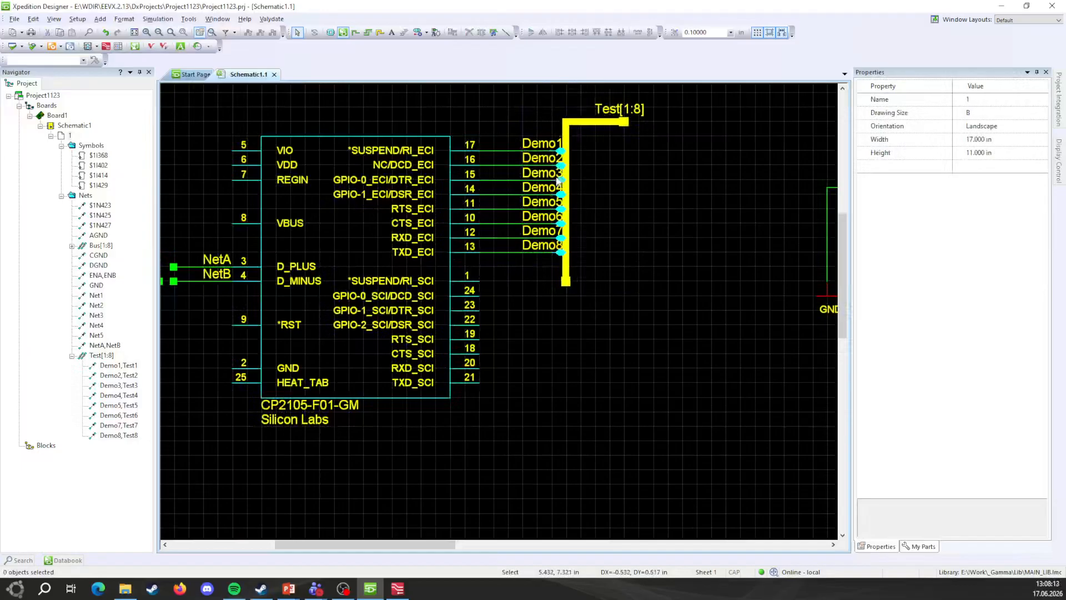
{"action": "key", "text": "ctrl+z"}
Step: Move all eight Demo labels left off the bus, beside the CP2105 pin wires
{"action": "left_click", "coordinate": [550, 146]}
{"action": "left_click_drag", "start_coordinate": [508, 105], "coordinate": [572, 286]}
{"action": "left_click_drag", "start_coordinate": [549, 146], "coordinate": [586, 268]}
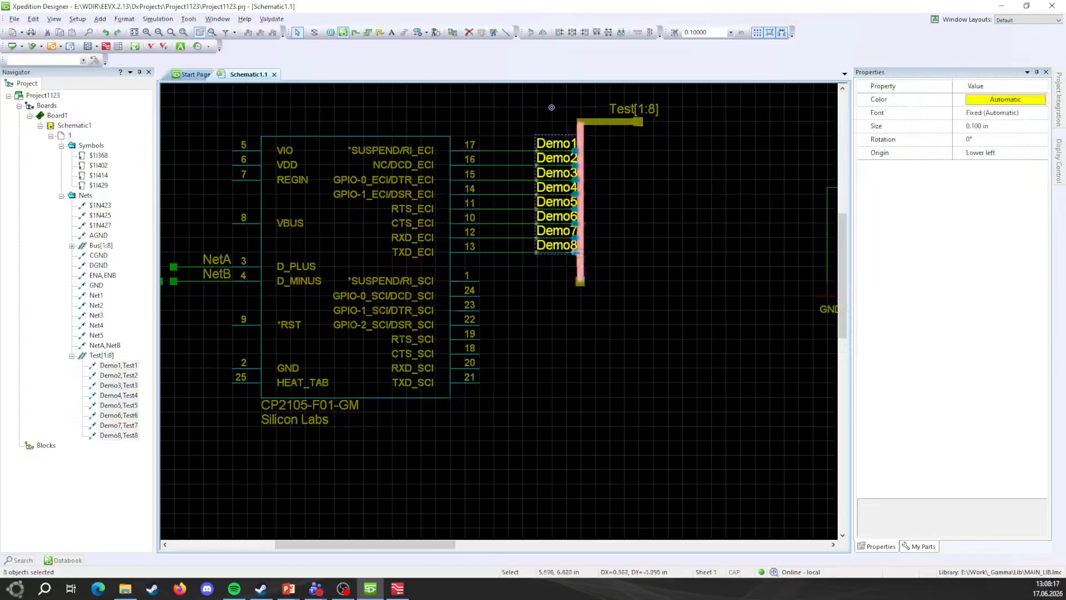
{"action": "left_click_drag", "start_coordinate": [558, 219], "coordinate": [538, 238]}
{"action": "left_click", "coordinate": [653, 239]}
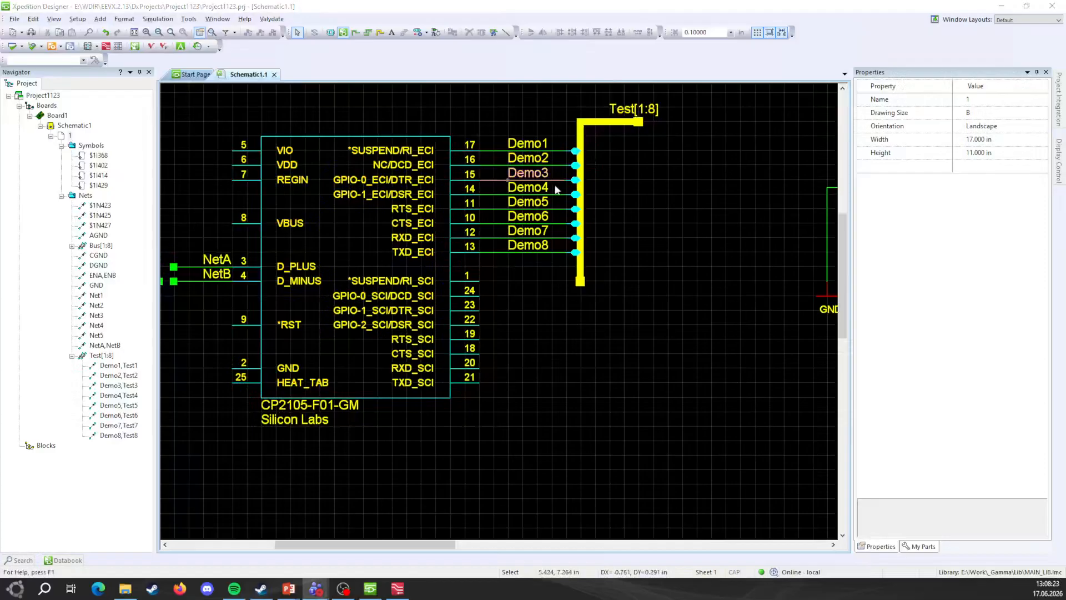
Step: Switch to the Legacy Techniques - Designer slide and back to the schematic
{"action": "left_click", "coordinate": [535, 230]}
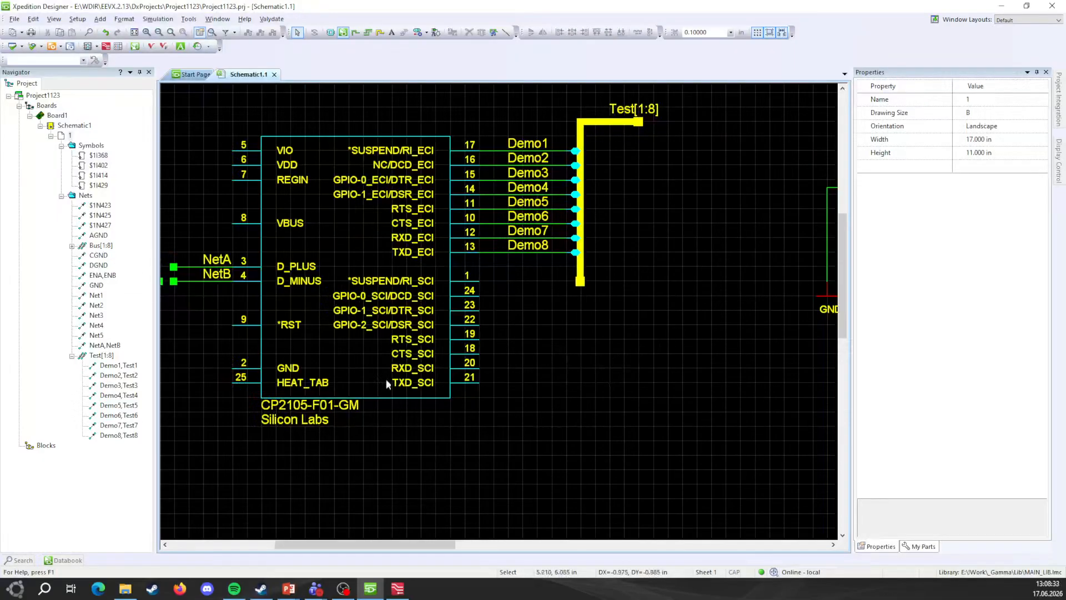
{"action": "key", "text": "alt+Tab"}
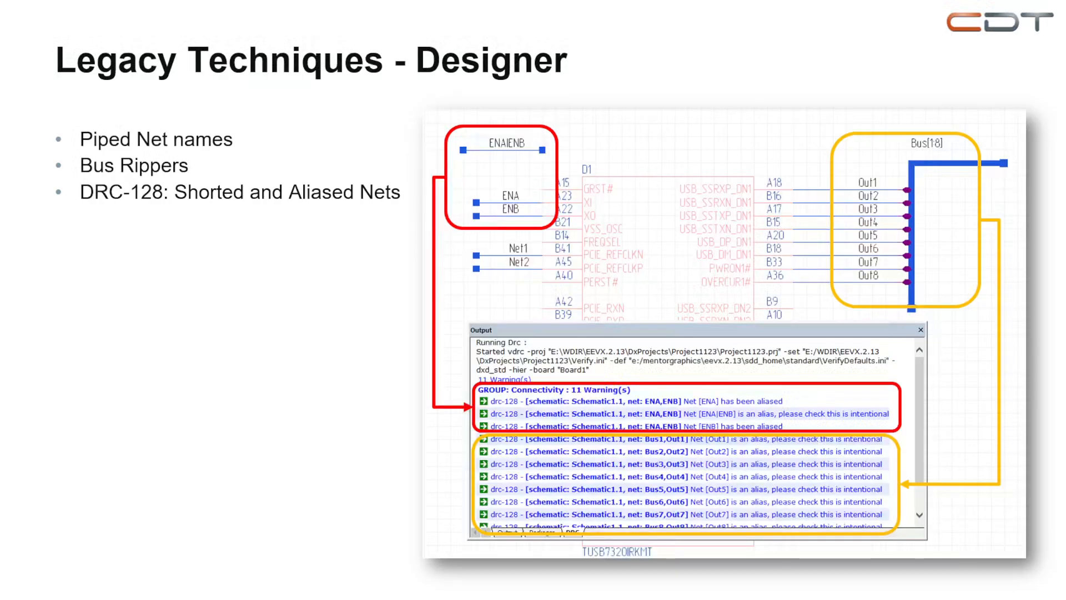
{"action": "key", "text": "alt+Tab"}
Step: Run Verify with connectivity rule drc-128 Shorted and aliased nets enabled and expanded
{"action": "left_click", "coordinate": [189, 19]}
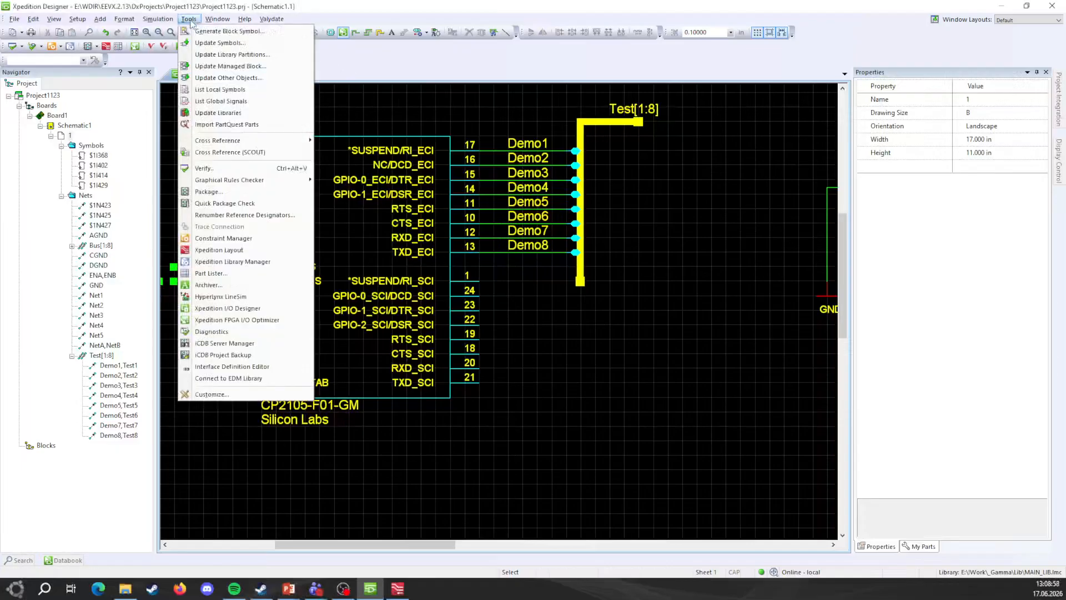
{"action": "left_click", "coordinate": [278, 167]}
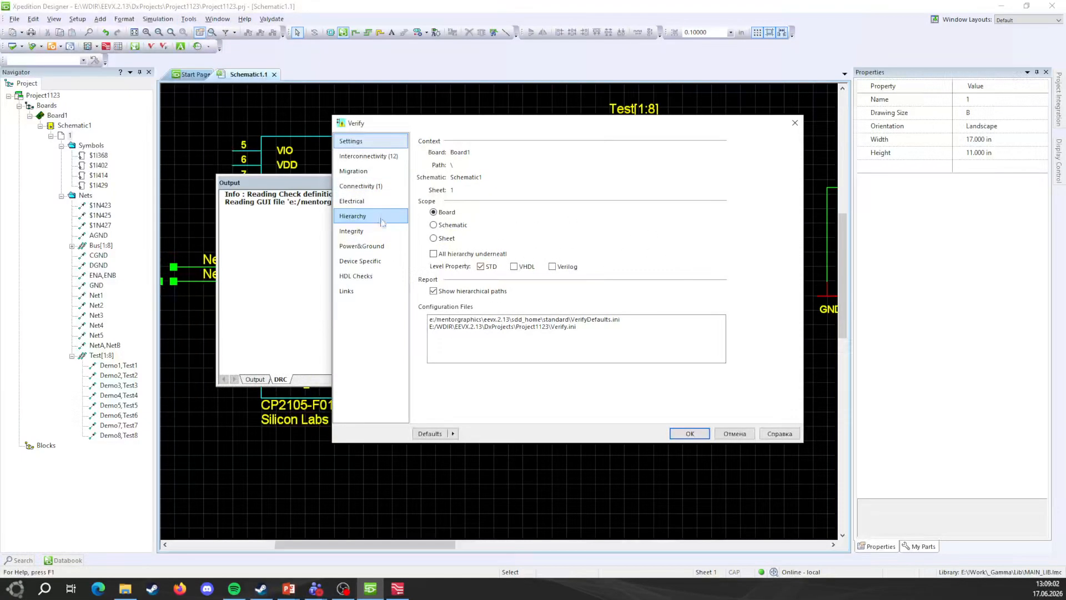
{"action": "left_click", "coordinate": [364, 186]}
{"action": "scroll", "coordinate": [514, 274], "scroll_direction": "down", "scroll_amount": 3}
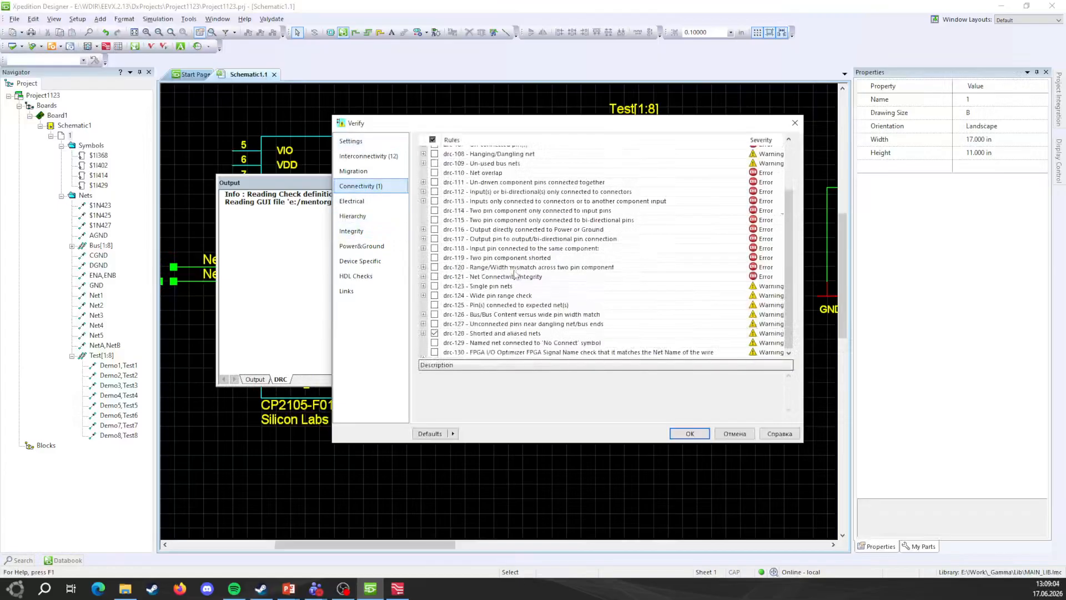
{"action": "left_click", "coordinate": [479, 335]}
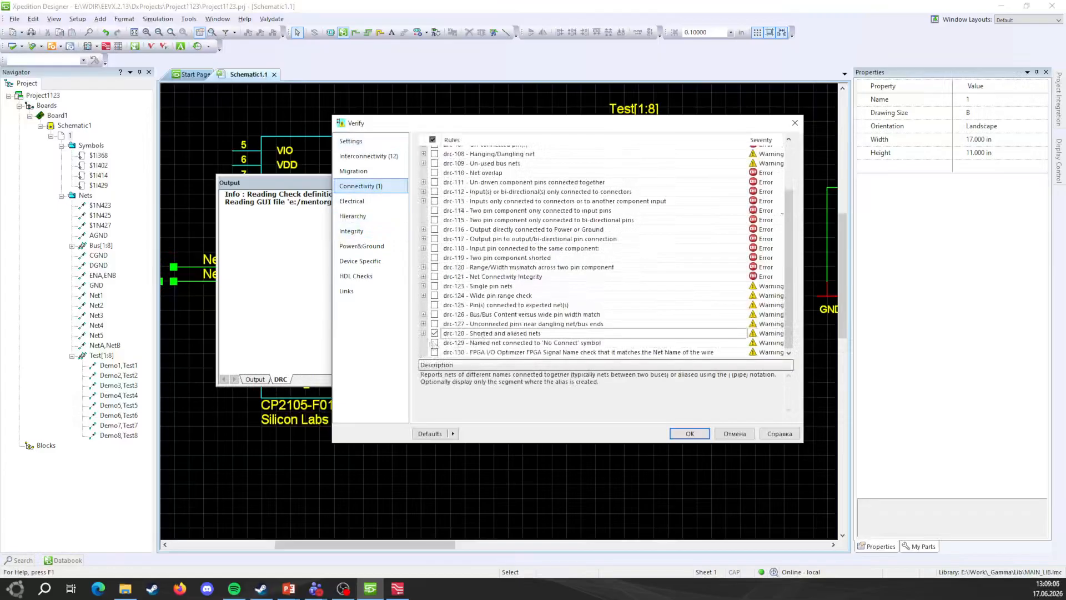
{"action": "left_click", "coordinate": [424, 334]}
{"action": "scroll", "coordinate": [474, 328], "scroll_direction": "down", "scroll_amount": 1}
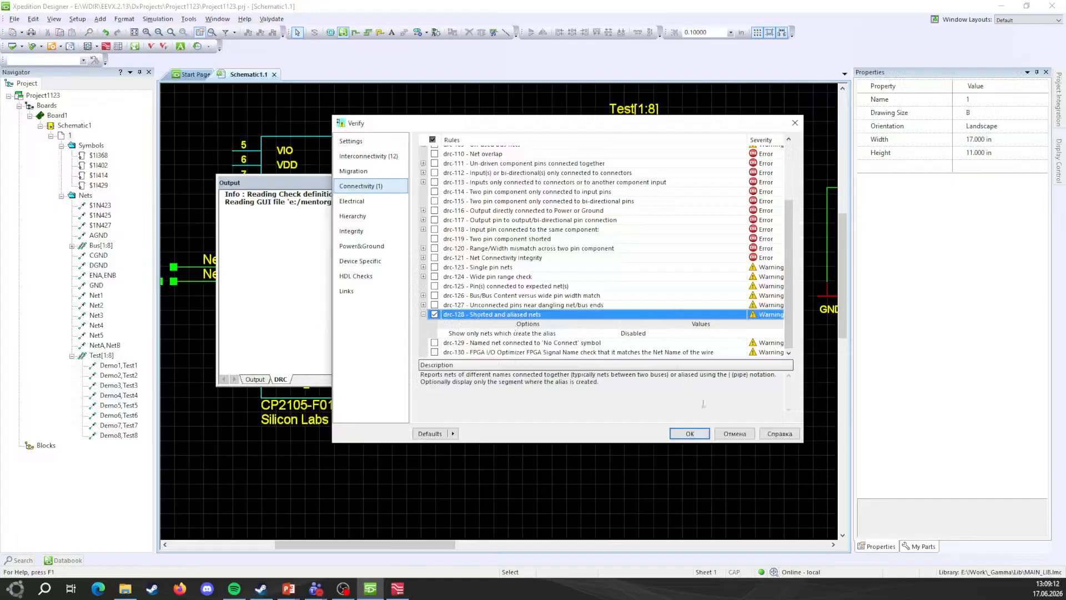
{"action": "left_click", "coordinate": [690, 433]}
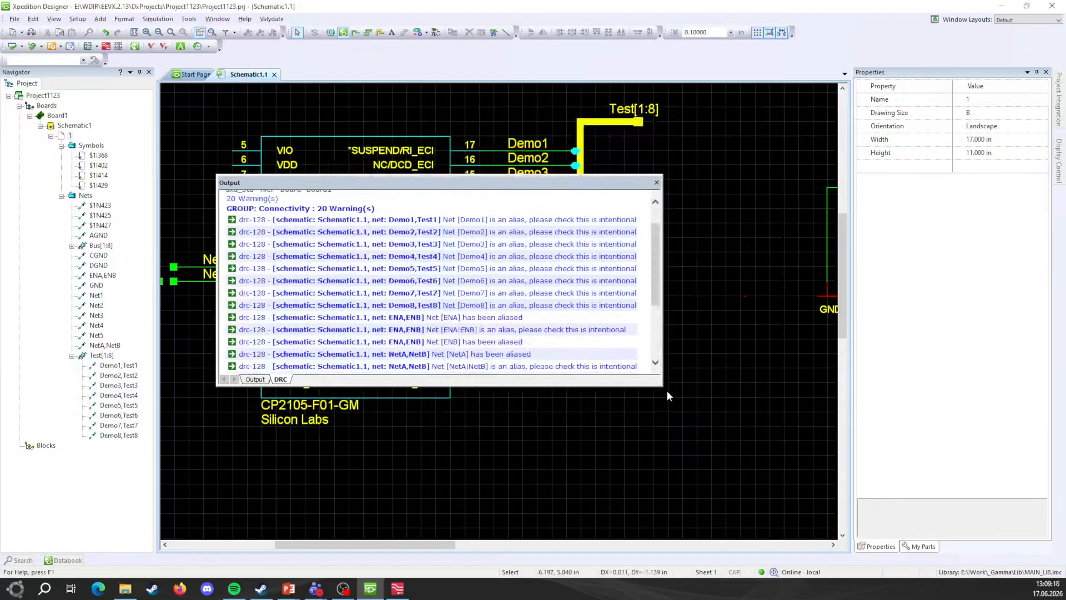
Step: Enlarge the DRC report, jump to the Demo1 and NetA/NetB alias warnings, then close it
{"action": "left_click_drag", "start_coordinate": [666, 391], "coordinate": [820, 529]}
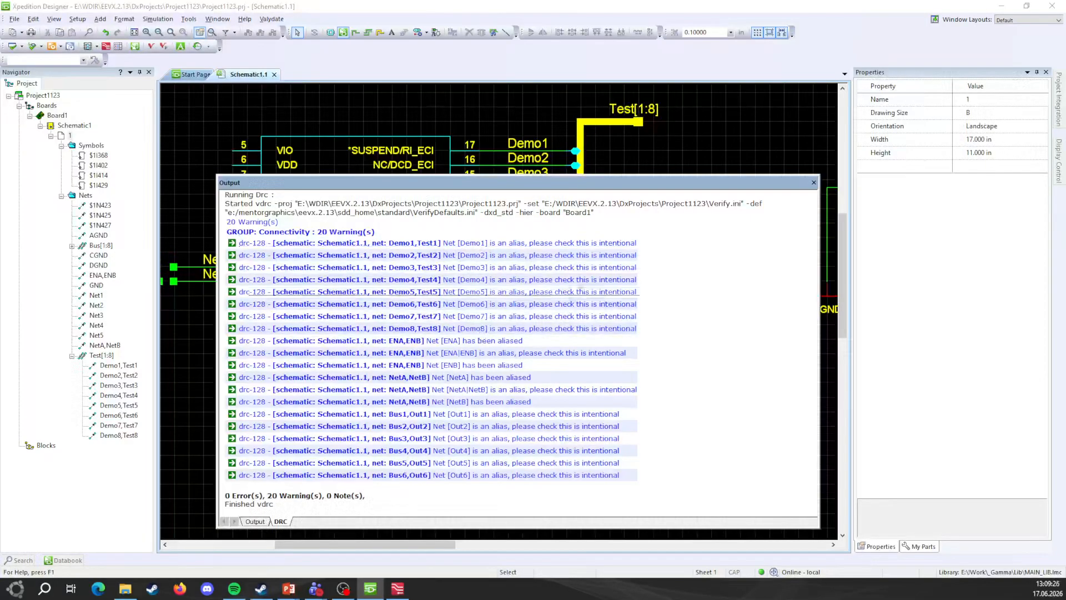
{"action": "double_click", "coordinate": [577, 243]}
{"action": "left_click_drag", "start_coordinate": [571, 187], "coordinate": [568, 115]}
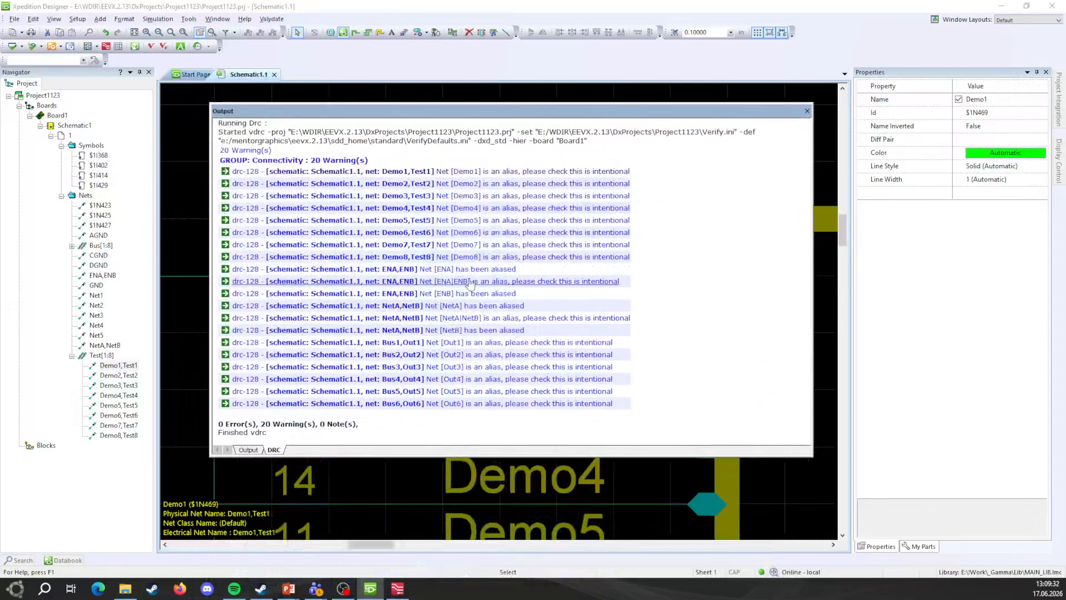
{"action": "double_click", "coordinate": [479, 312]}
{"action": "double_click", "coordinate": [496, 334]}
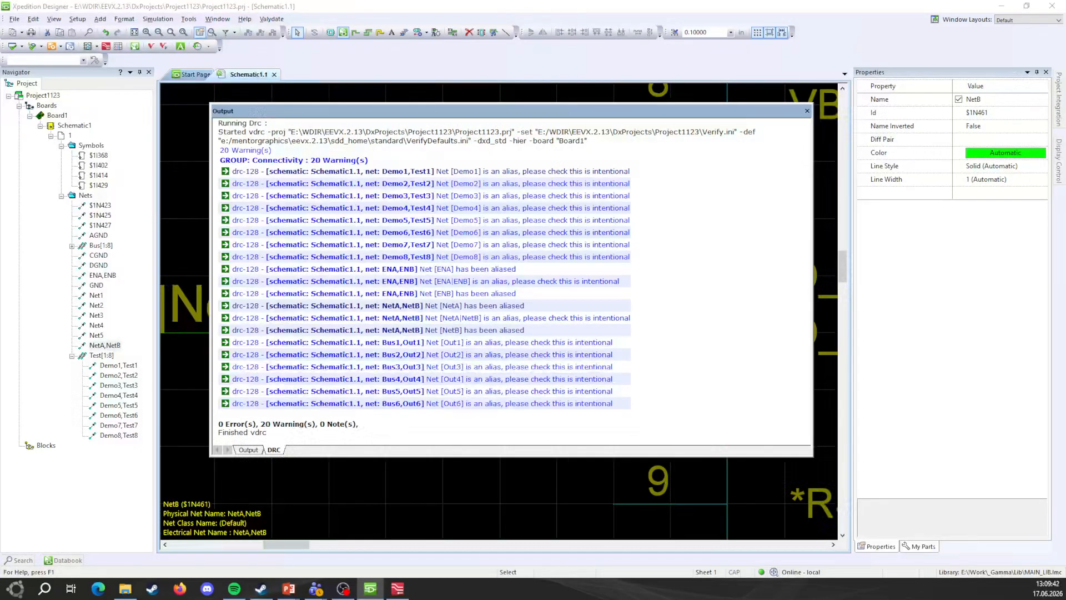
{"action": "left_click", "coordinate": [807, 110]}
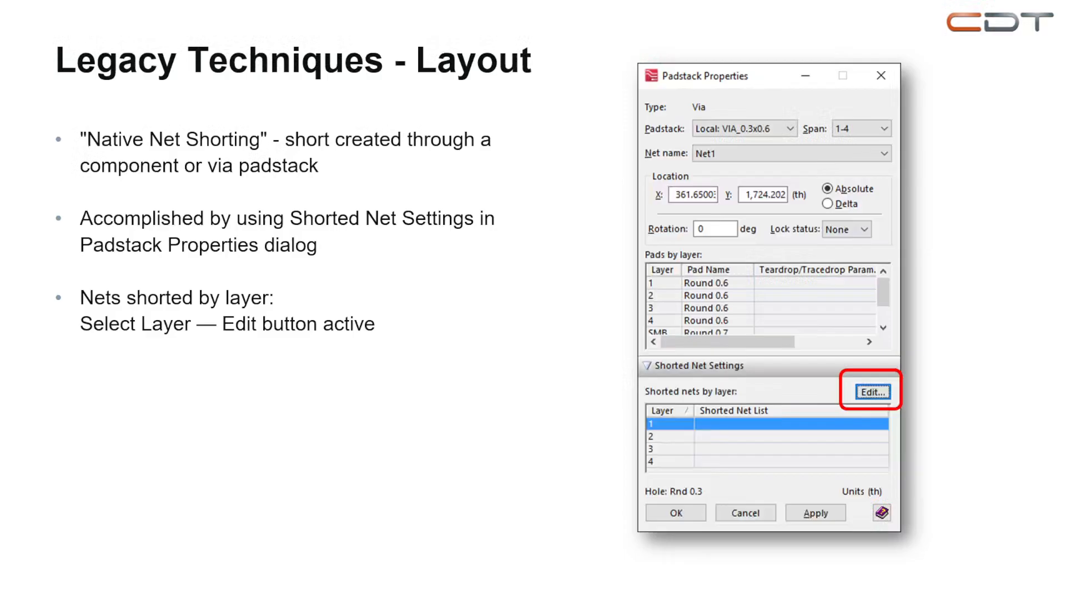
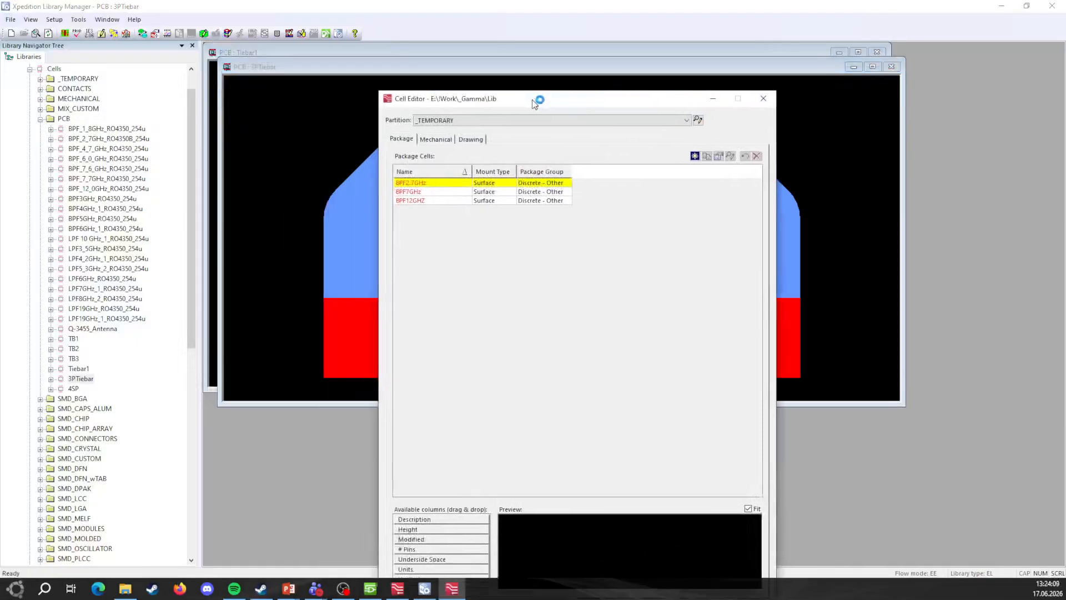
Step: Open the Cell Editor on the PCB partition and start a new package cell
{"action": "left_click", "coordinate": [509, 115]}
{"action": "left_click", "coordinate": [460, 155]}
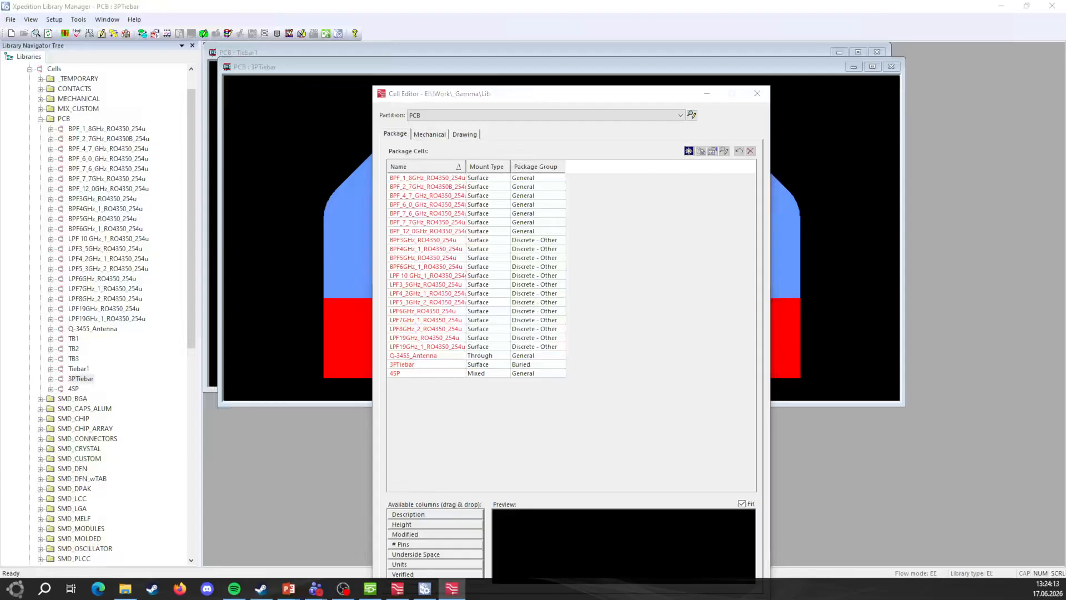
{"action": "left_click", "coordinate": [688, 151]}
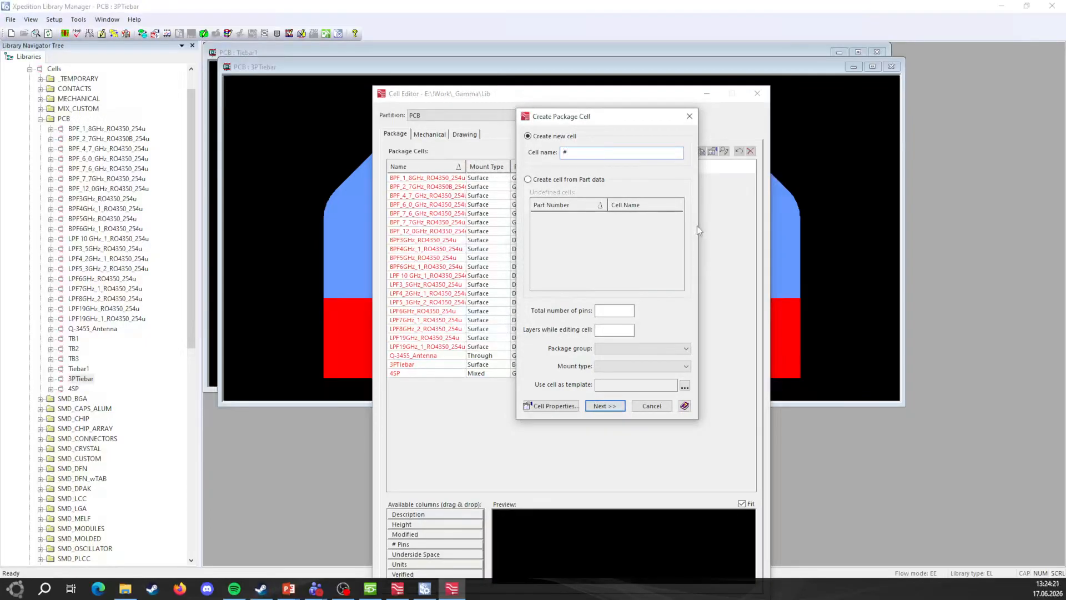
Step: Name the cell 4PointTiebar with 4 pins, 2 layers, Buried group, and bring up its editor
{"action": "type", "text": "4PointTiebar"}
{"action": "left_click", "coordinate": [623, 331]}
{"action": "left_click", "coordinate": [644, 348]}
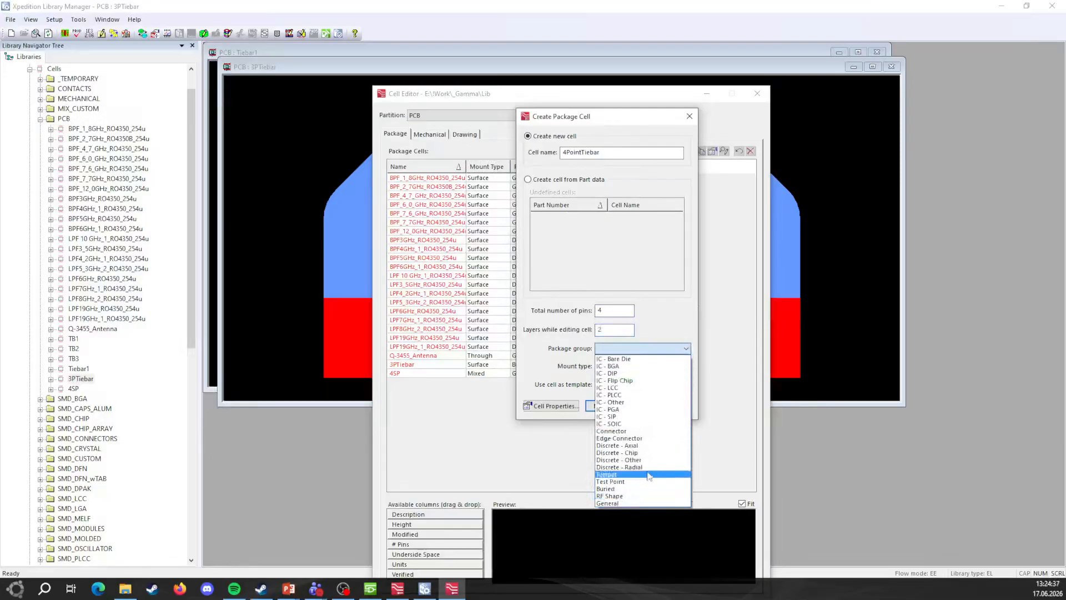
{"action": "left_click", "coordinate": [644, 489]}
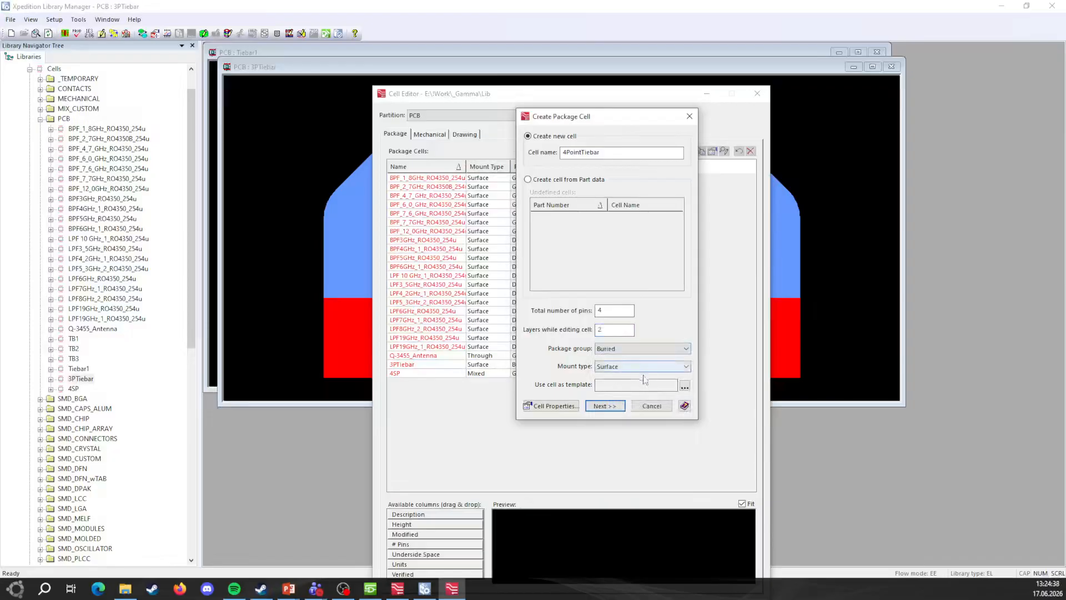
{"action": "left_click", "coordinate": [608, 405]}
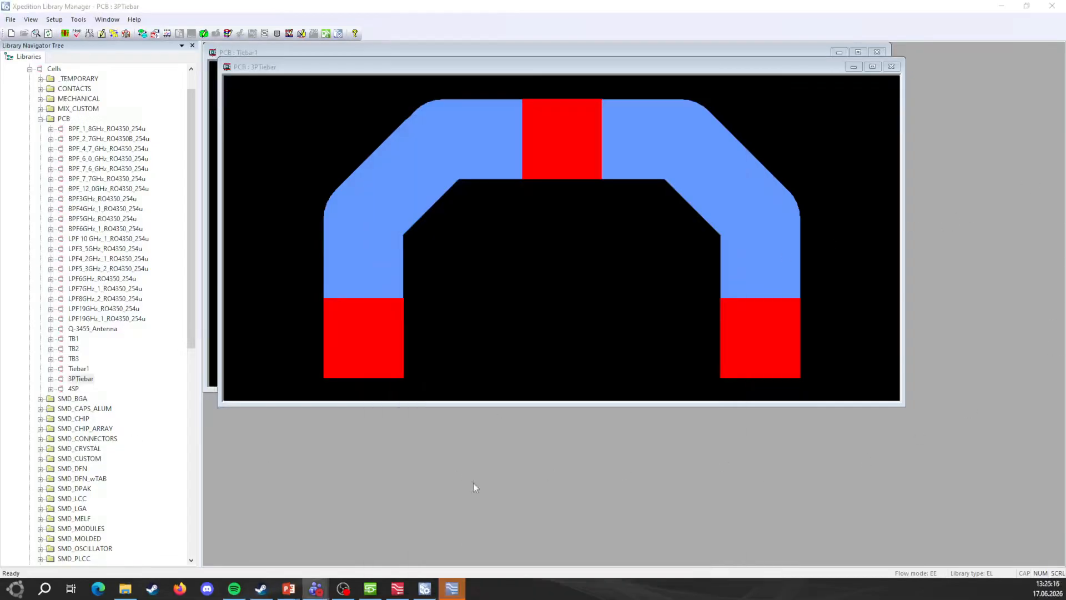
{"action": "left_click", "coordinate": [453, 590]}
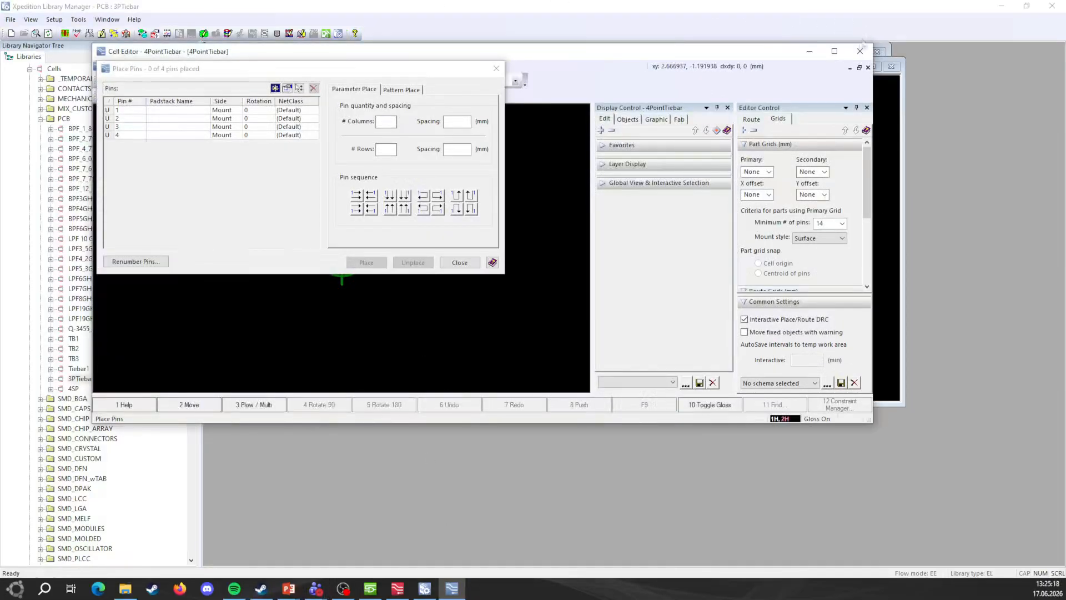
Step: Maximize the Cell Editor and move the Place Pins dialog off the drawing
{"action": "left_click", "coordinate": [834, 51]}
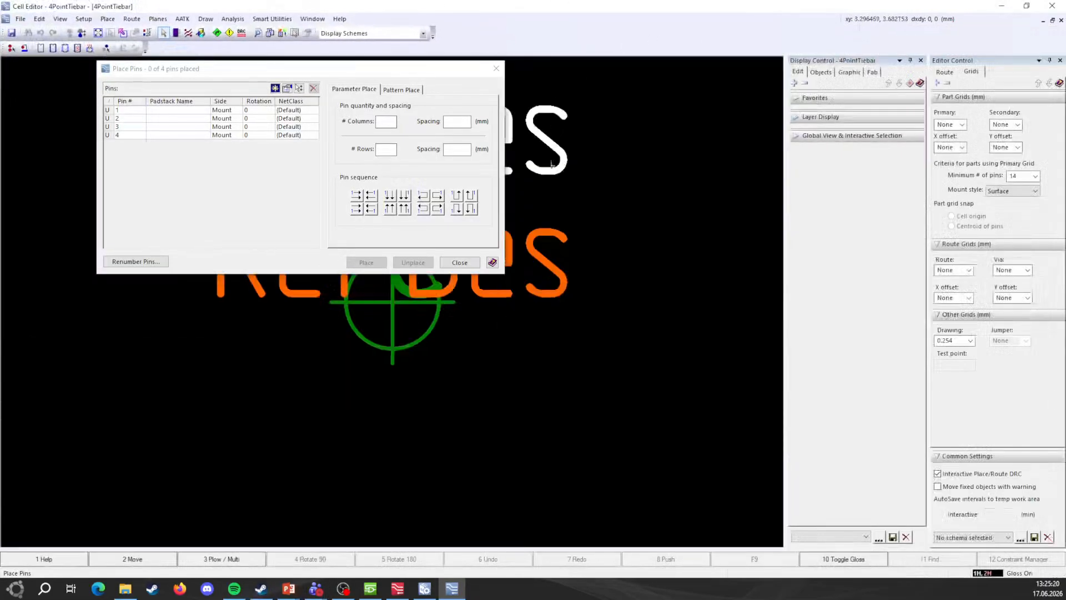
{"action": "left_click_drag", "start_coordinate": [278, 70], "coordinate": [404, 194]}
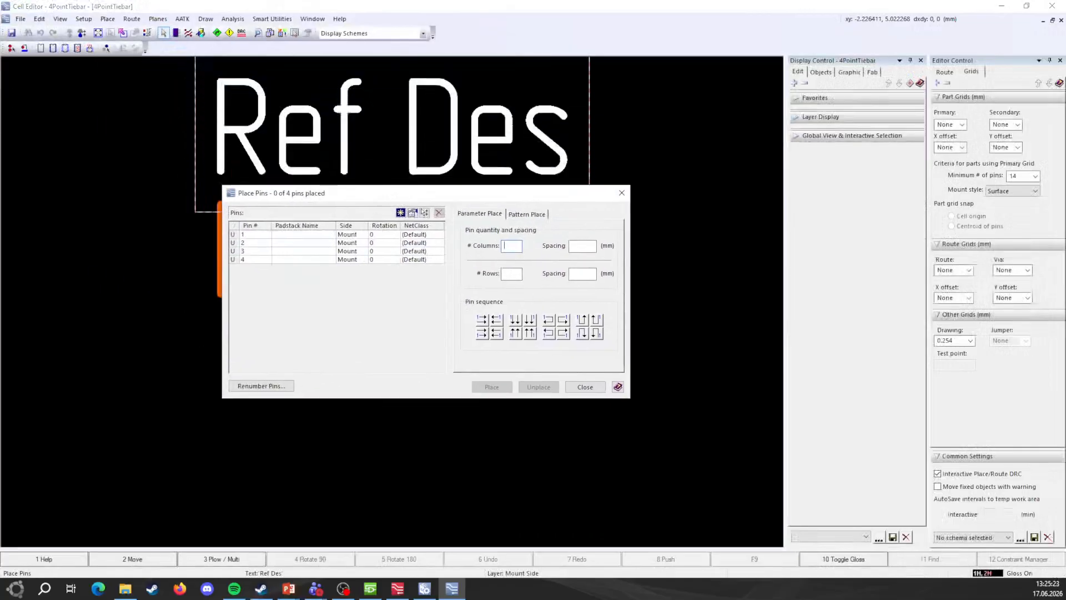
{"action": "left_click", "coordinate": [336, 235]}
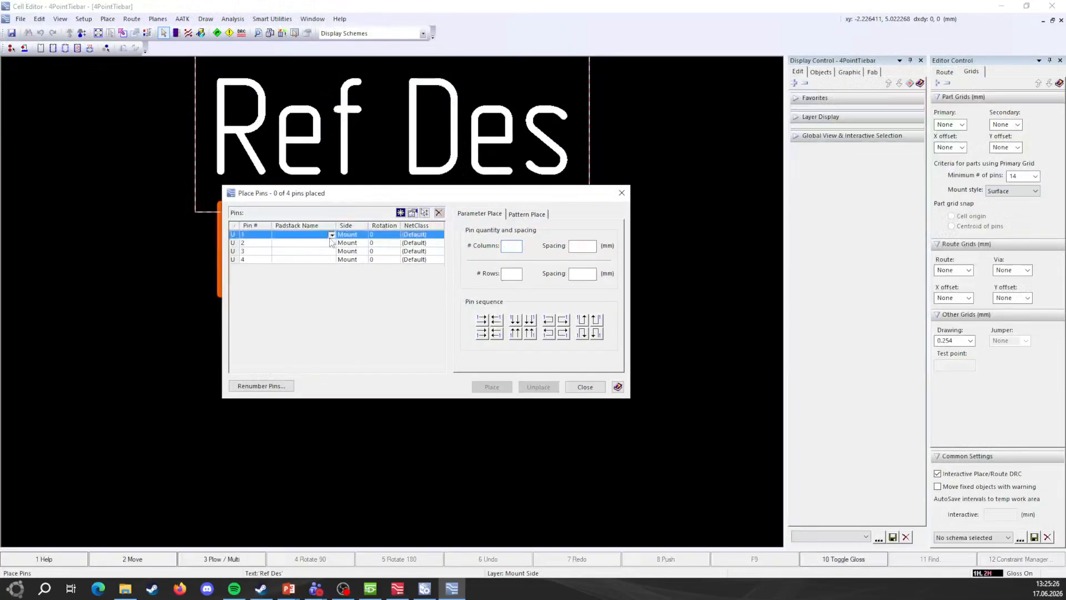
{"action": "left_click", "coordinate": [331, 234]}
{"action": "left_click", "coordinate": [328, 340]}
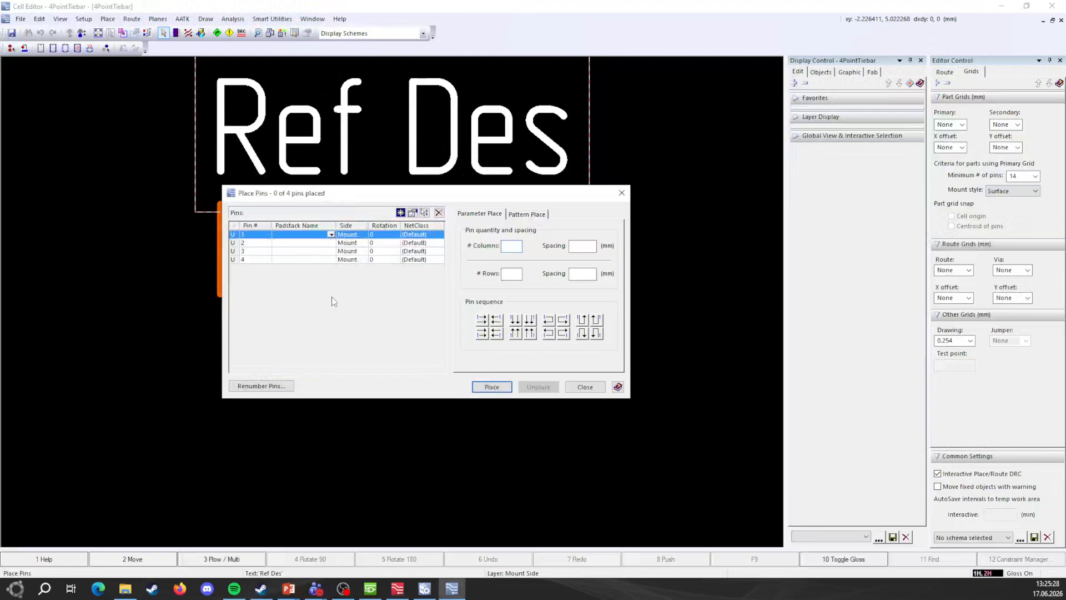
Step: Assign the SMD Square 1.50 padstack to all four pins and start placing them
{"action": "left_click", "coordinate": [332, 260], "text": "shift"}
{"action": "left_click", "coordinate": [331, 259]}
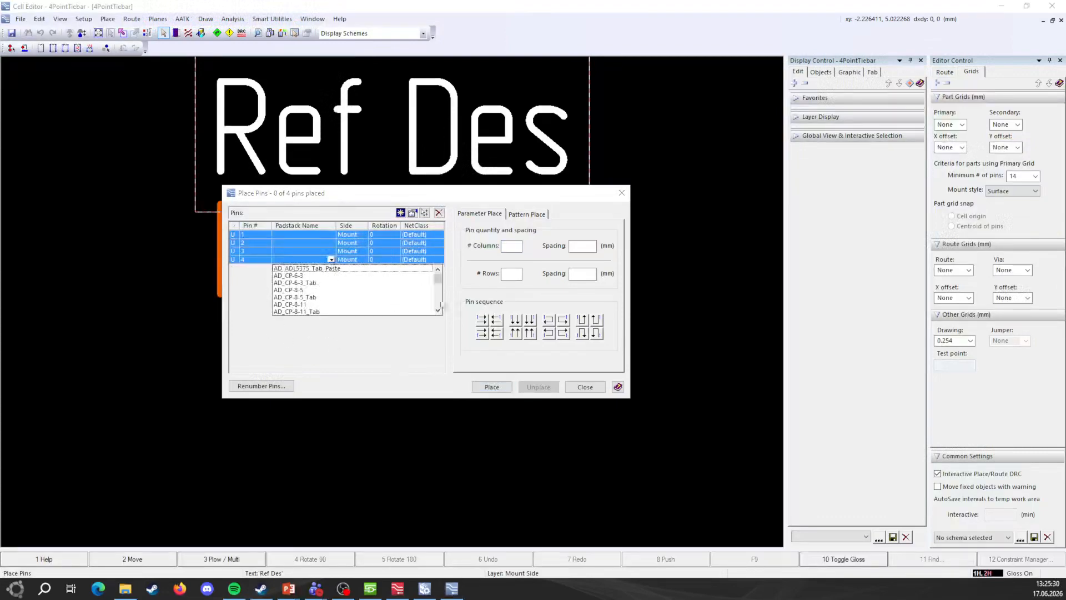
{"action": "left_click_drag", "start_coordinate": [438, 280], "coordinate": [438, 305]}
{"action": "scroll", "coordinate": [321, 300], "scroll_direction": "up", "scroll_amount": 5}
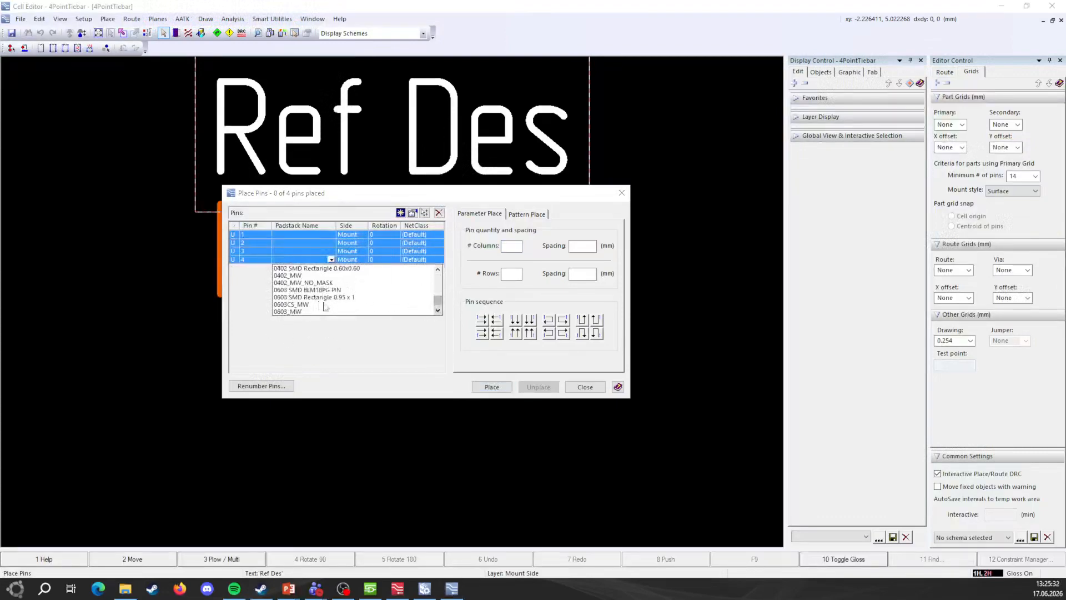
{"action": "scroll", "coordinate": [328, 296], "scroll_direction": "up", "scroll_amount": 10}
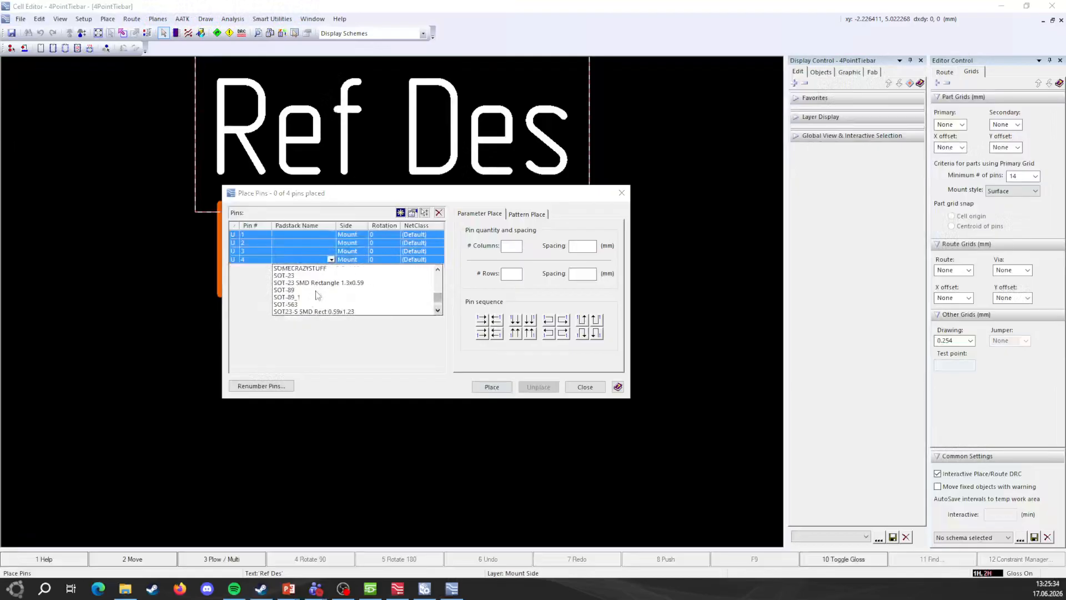
{"action": "scroll", "coordinate": [322, 288], "scroll_direction": "down", "scroll_amount": 3}
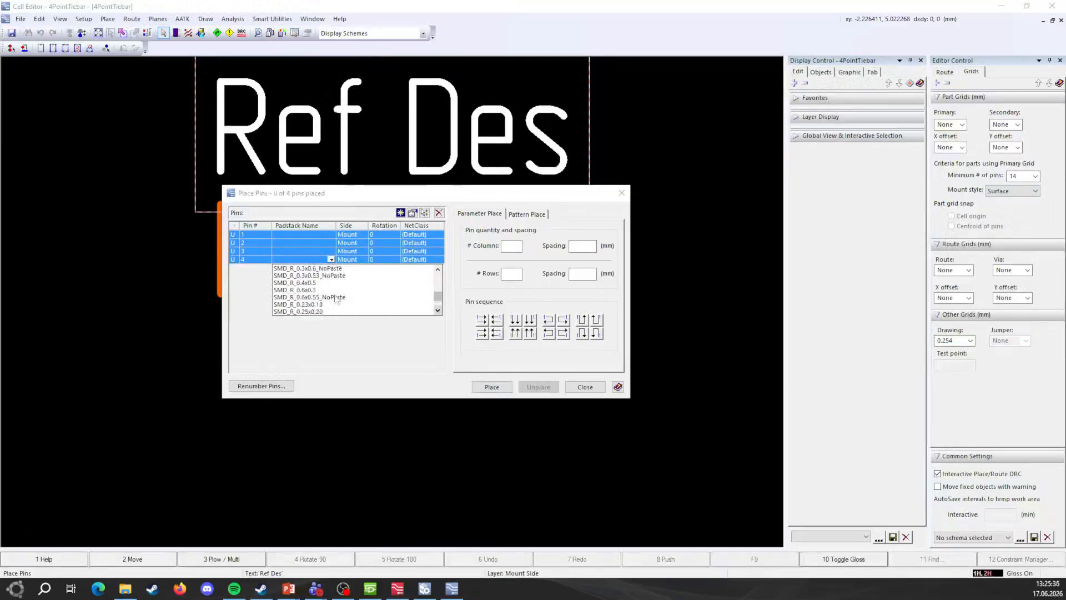
{"action": "scroll", "coordinate": [335, 298], "scroll_direction": "down", "scroll_amount": 3}
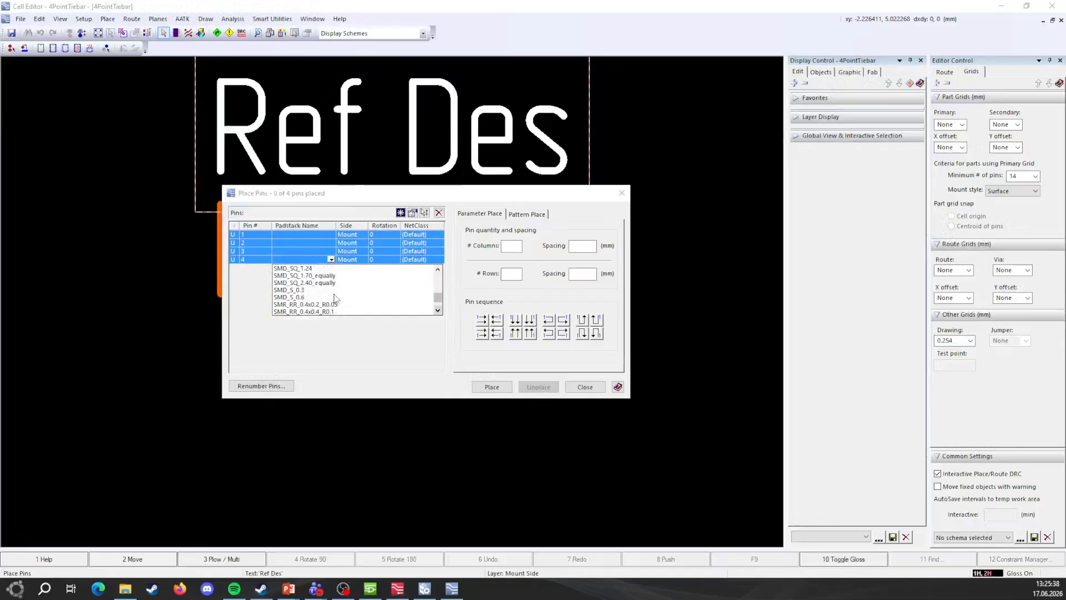
{"action": "scroll", "coordinate": [334, 297], "scroll_direction": "up", "scroll_amount": 5}
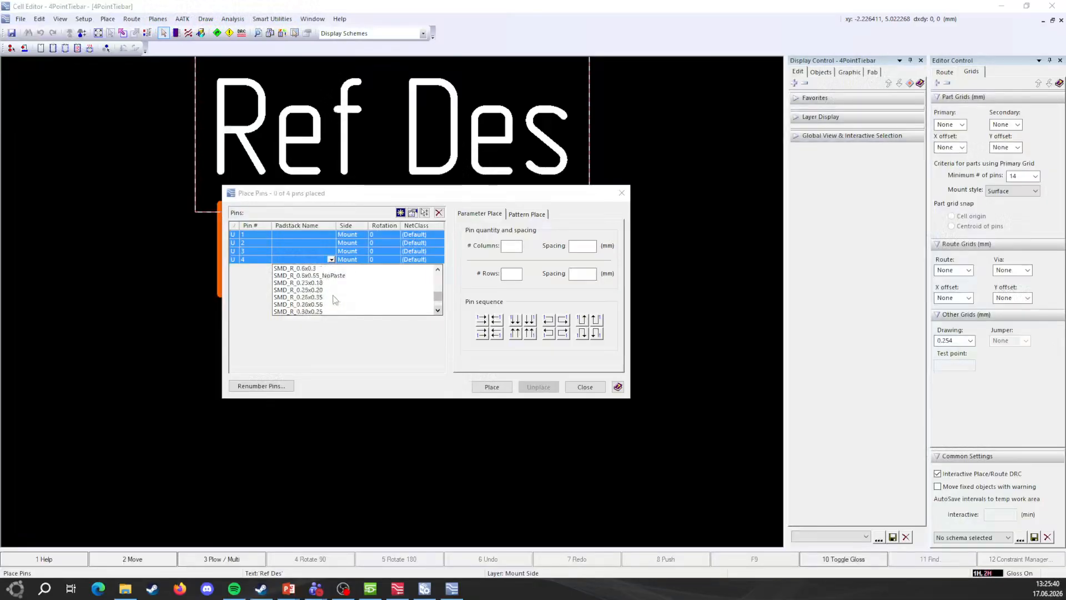
{"action": "scroll", "coordinate": [334, 297], "scroll_direction": "up", "scroll_amount": 6}
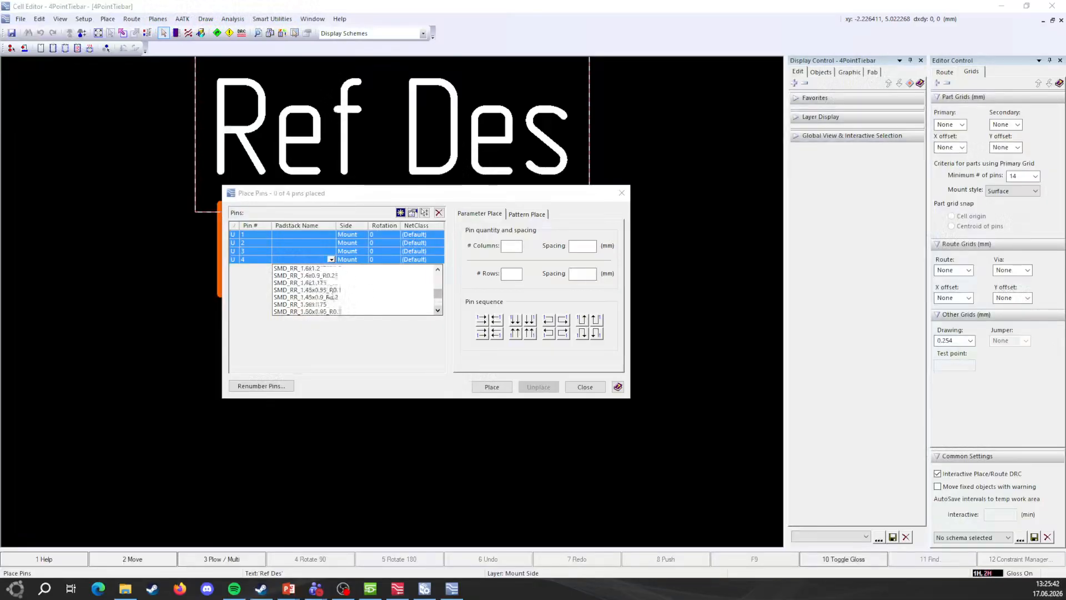
{"action": "scroll", "coordinate": [327, 297], "scroll_direction": "up", "scroll_amount": 4}
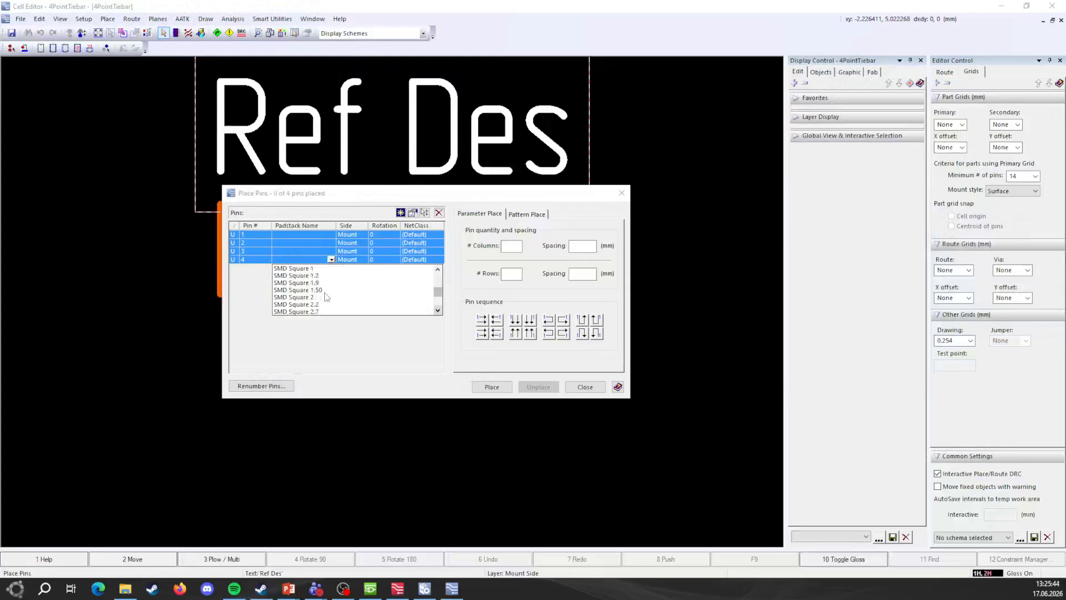
{"action": "scroll", "coordinate": [333, 295], "scroll_direction": "up", "scroll_amount": 1}
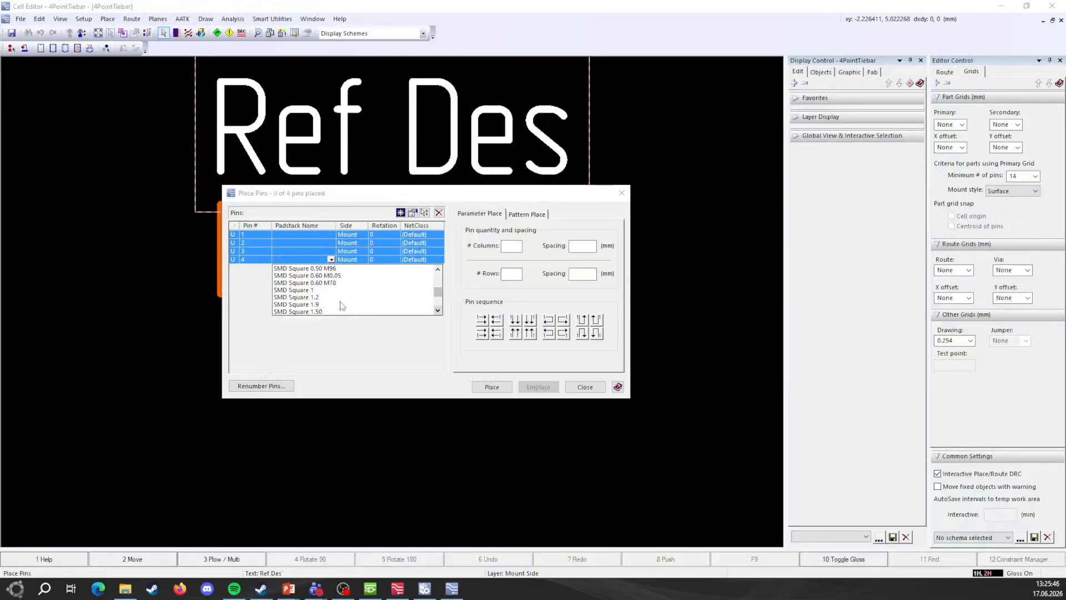
{"action": "scroll", "coordinate": [342, 306], "scroll_direction": "down", "scroll_amount": 1}
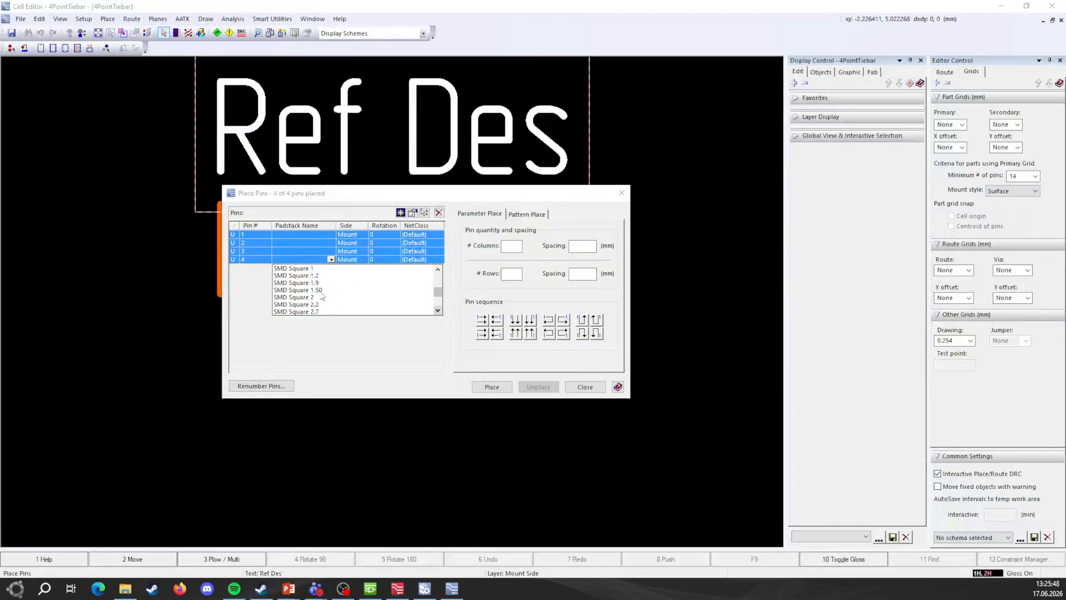
{"action": "left_click", "coordinate": [322, 293]}
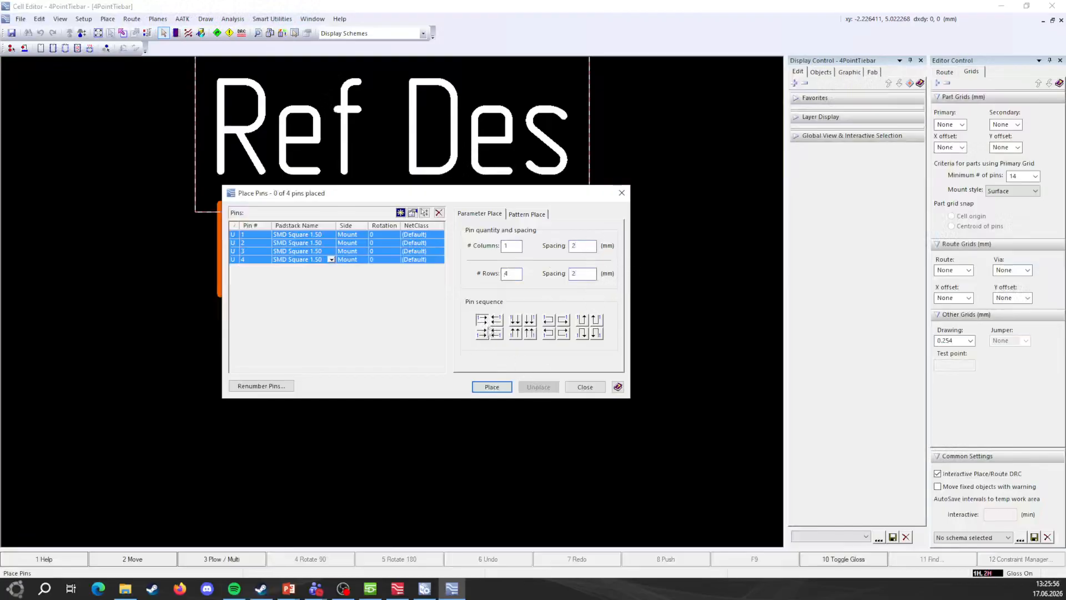
{"action": "left_click", "coordinate": [491, 387]}
Step: Place the four pins at 0,0 using exact coordinates and close Place Pins
{"action": "scroll", "coordinate": [387, 399], "scroll_direction": "down", "scroll_amount": 3}
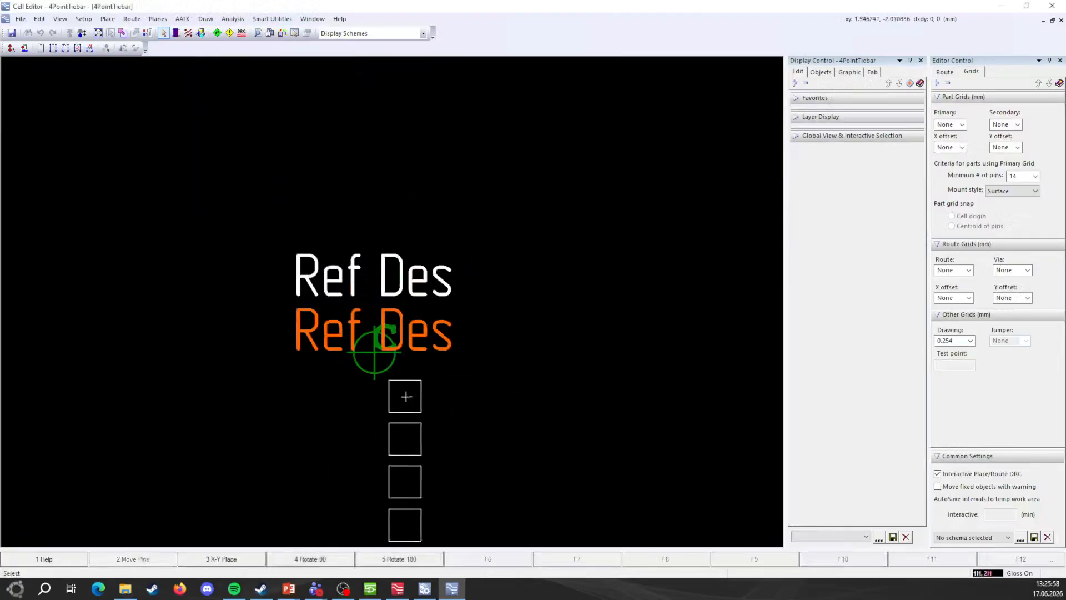
{"action": "key", "text": "F3"}
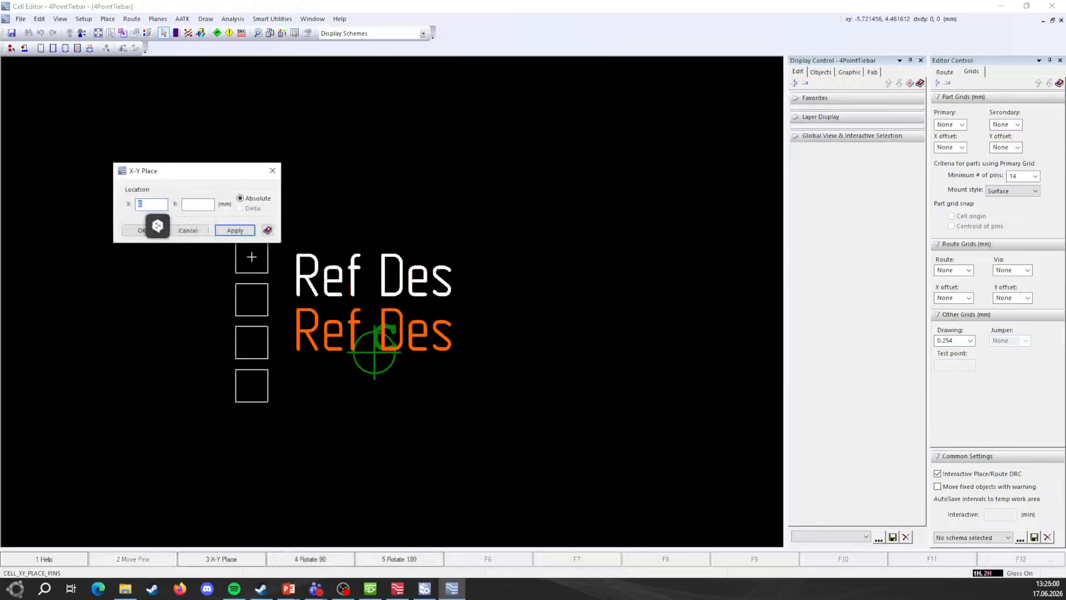
{"action": "left_click", "coordinate": [191, 231]}
{"action": "scroll", "coordinate": [410, 397], "scroll_direction": "down", "scroll_amount": 1}
{"action": "scroll", "coordinate": [422, 402], "scroll_direction": "up", "scroll_amount": 2}
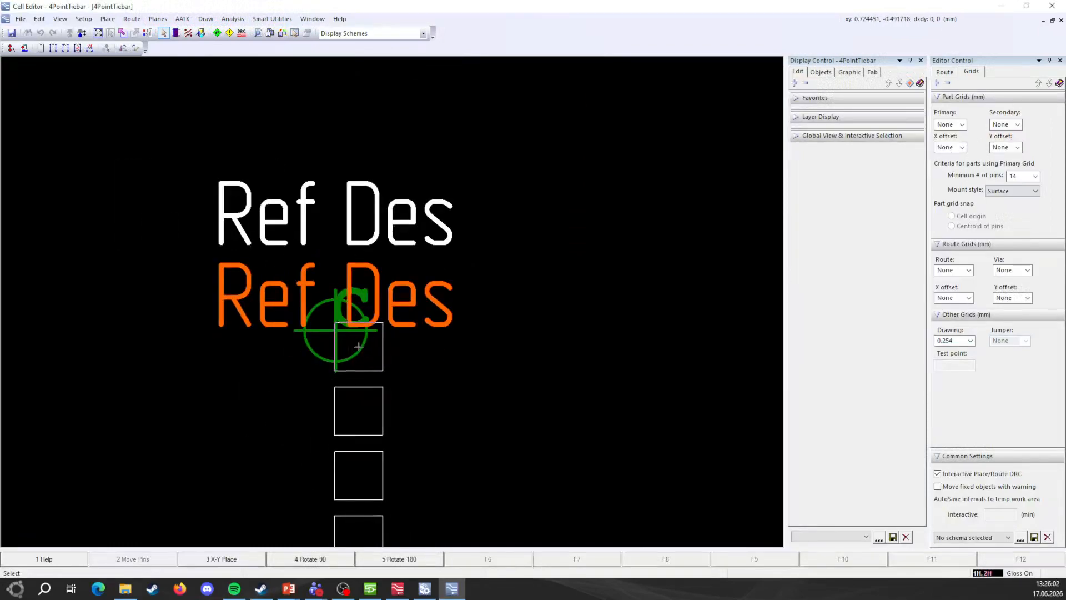
{"action": "key", "text": "F3"}
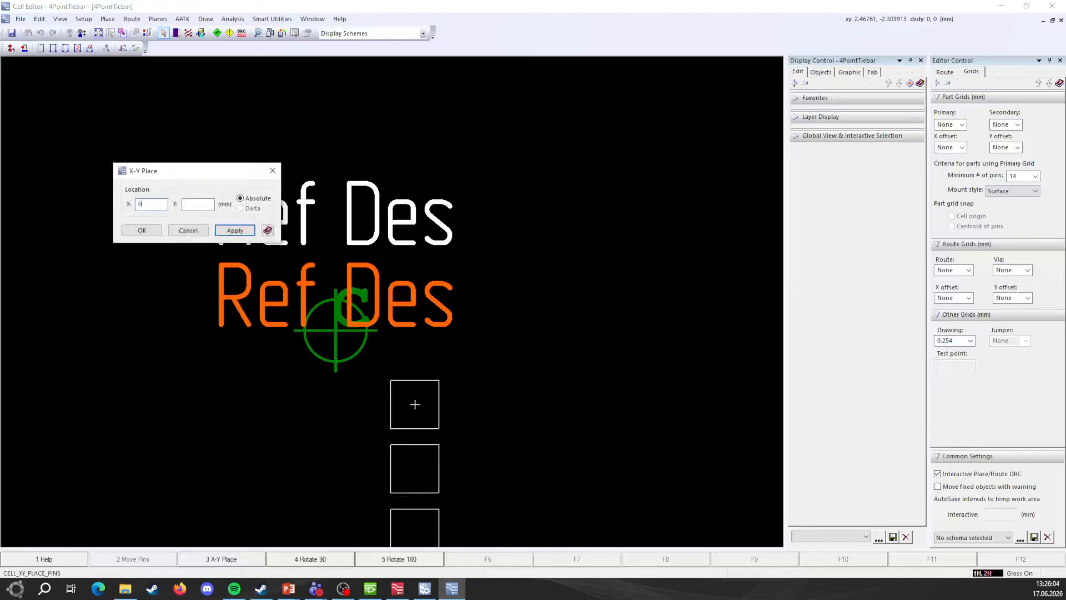
{"action": "key", "text": "Return"}
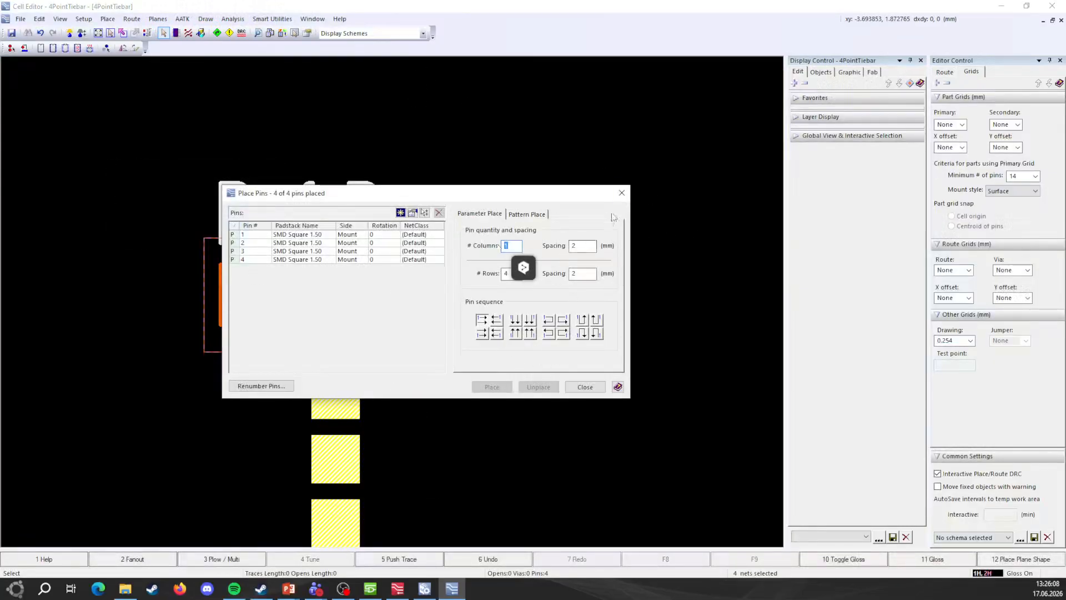
{"action": "left_click", "coordinate": [621, 193]}
Step: Try routing and moving pin 2, cancelling both so it stays at 5, 0
{"action": "scroll", "coordinate": [504, 378], "scroll_direction": "down", "scroll_amount": 3}
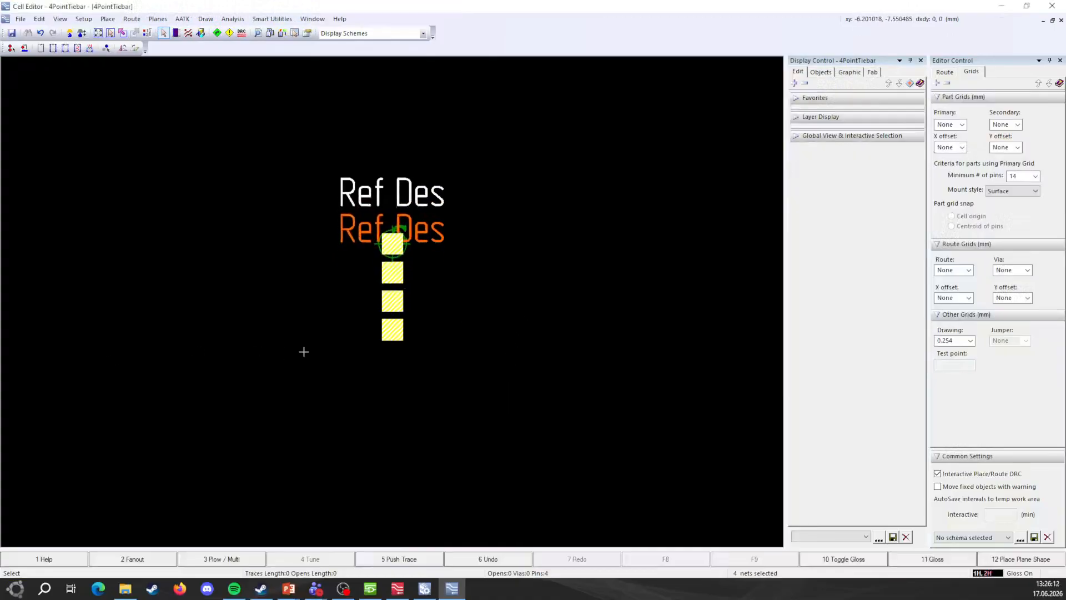
{"action": "scroll", "coordinate": [417, 269], "scroll_direction": "up", "scroll_amount": 3}
{"action": "scroll", "coordinate": [374, 300], "scroll_direction": "down", "scroll_amount": 1}
{"action": "left_click", "coordinate": [343, 289]}
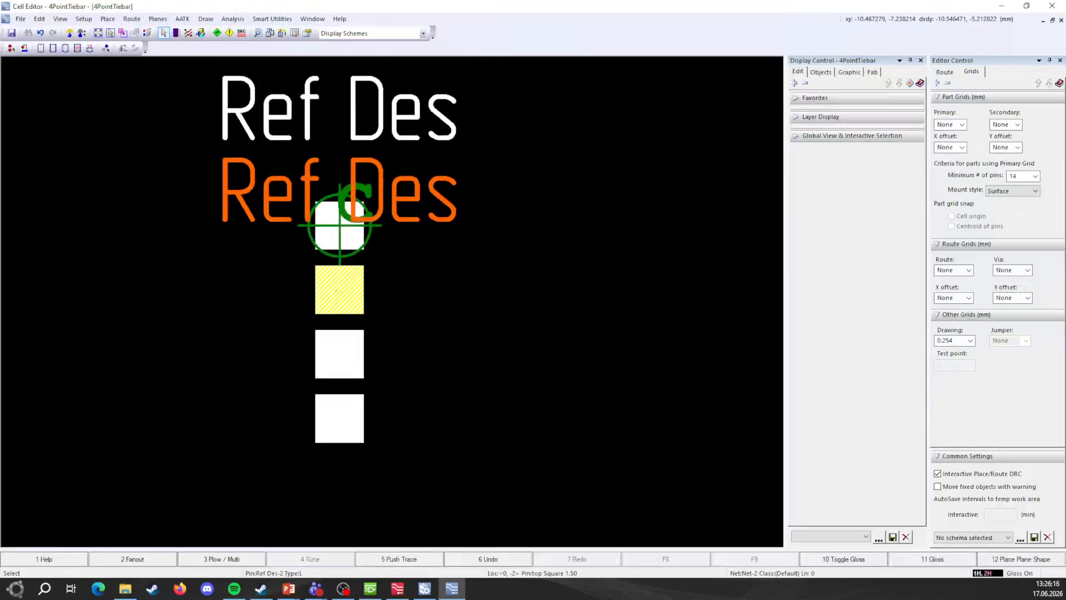
{"action": "scroll", "coordinate": [388, 287], "scroll_direction": "up", "scroll_amount": 2}
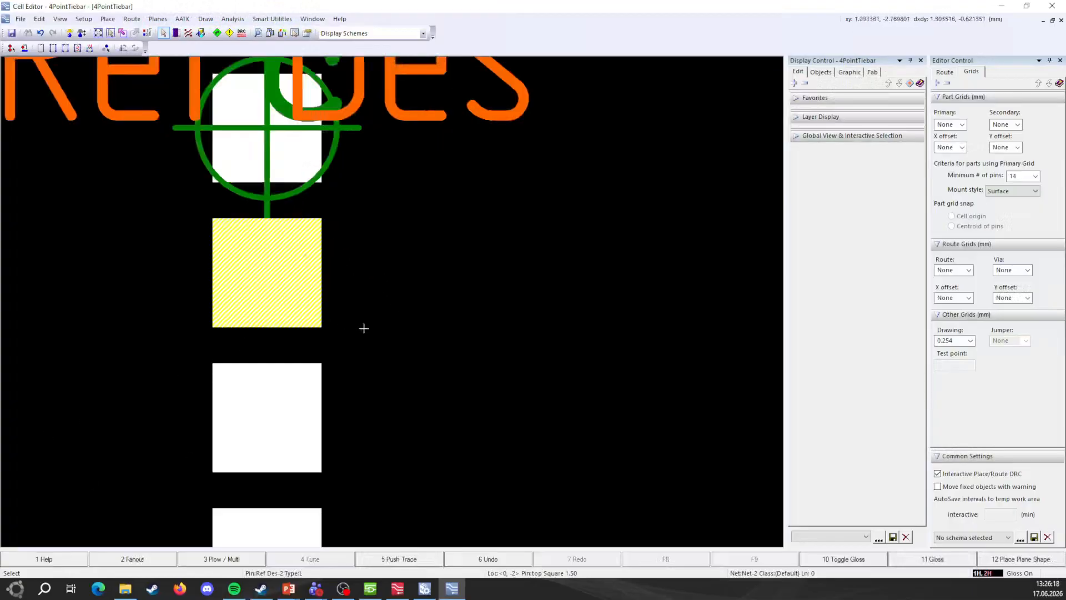
{"action": "scroll", "coordinate": [245, 332], "scroll_direction": "down", "scroll_amount": 1}
{"action": "key", "text": "F3"}
{"action": "left_click", "coordinate": [279, 292]}
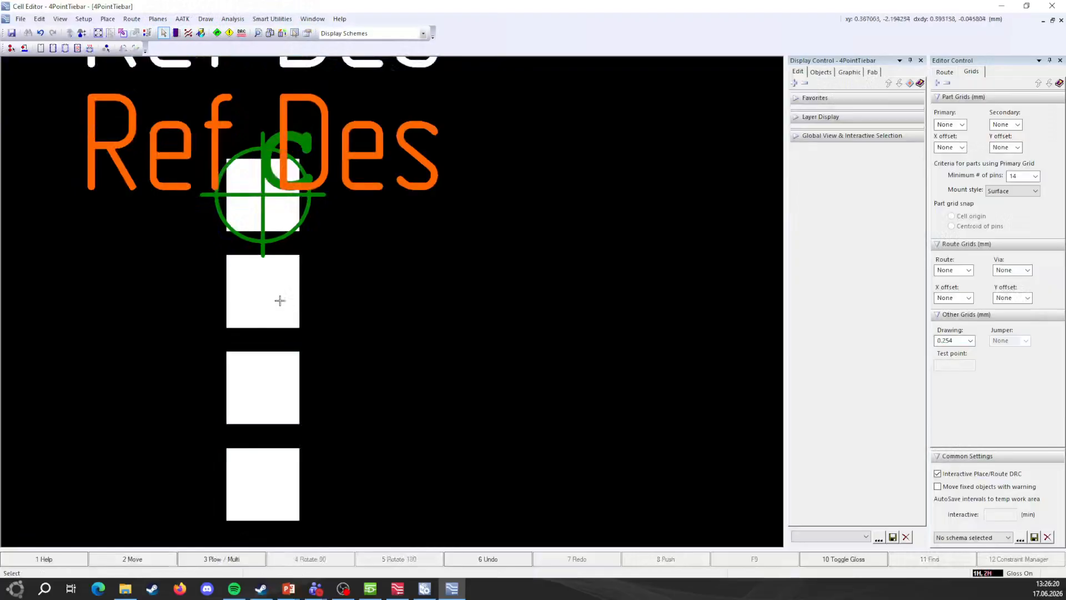
{"action": "key", "text": "Escape"}
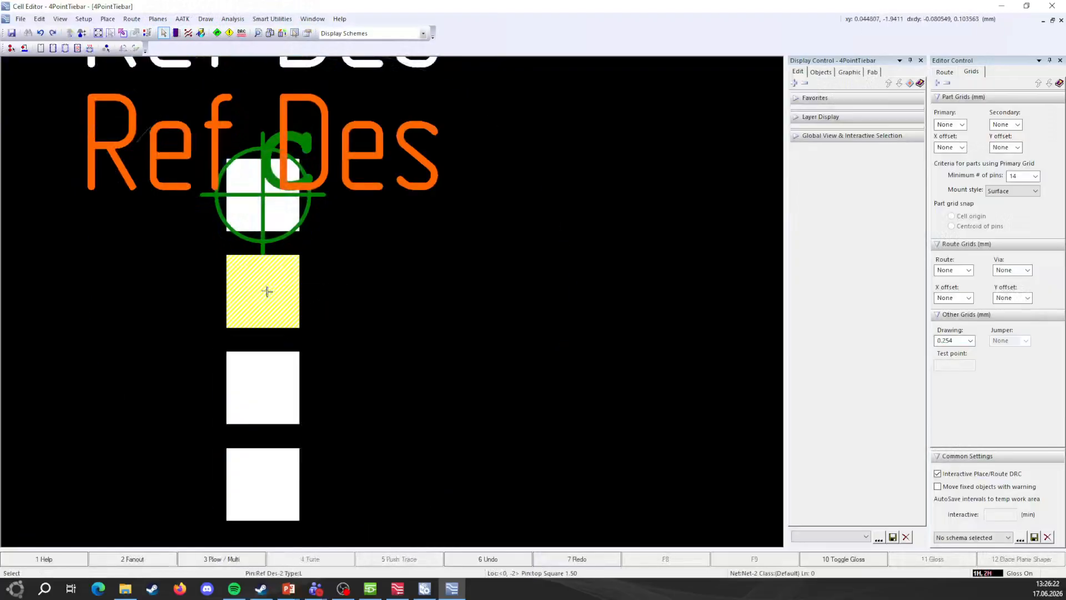
{"action": "right_click", "coordinate": [267, 290]}
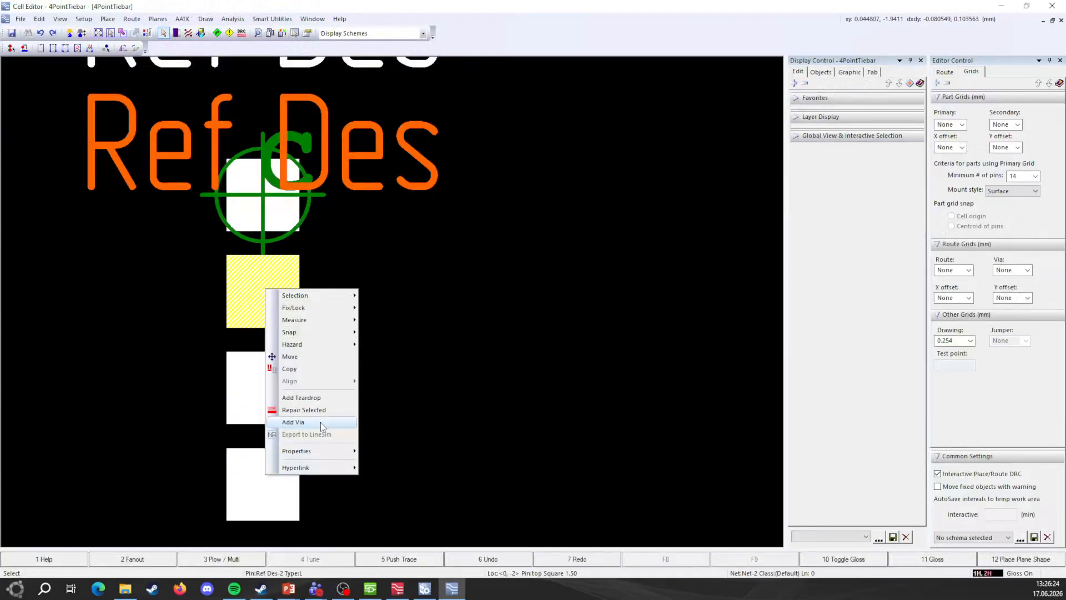
{"action": "left_click", "coordinate": [305, 356]}
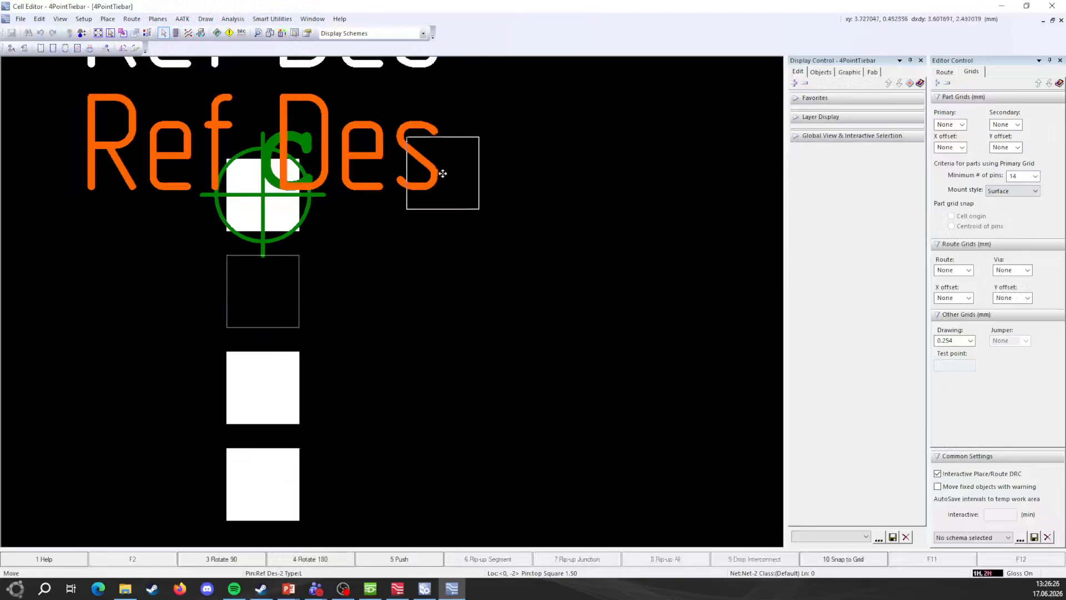
{"action": "key", "text": "Escape"}
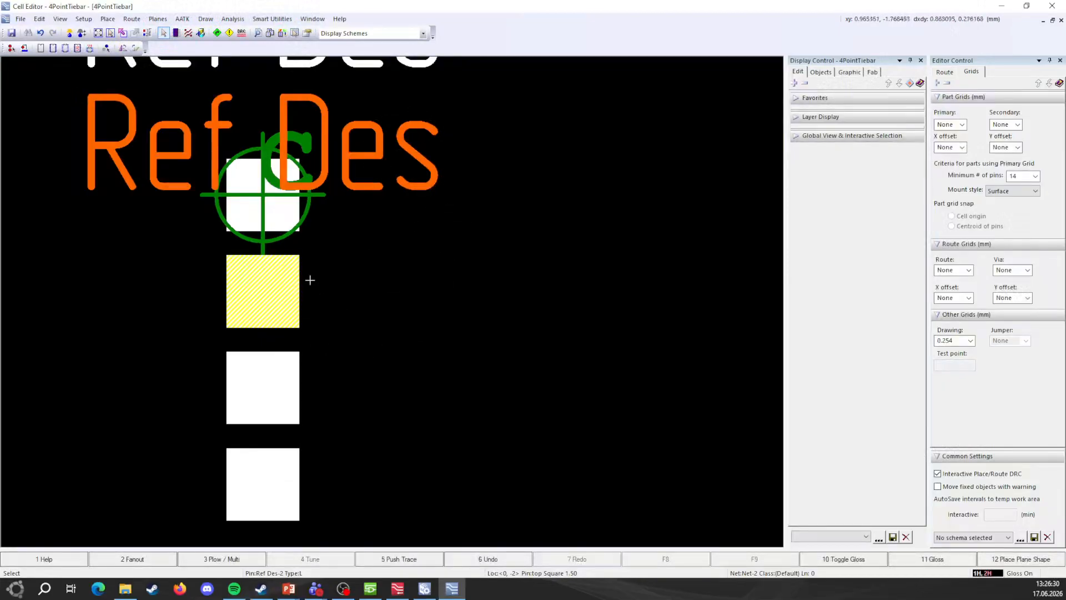
{"action": "right_click", "coordinate": [275, 289]}
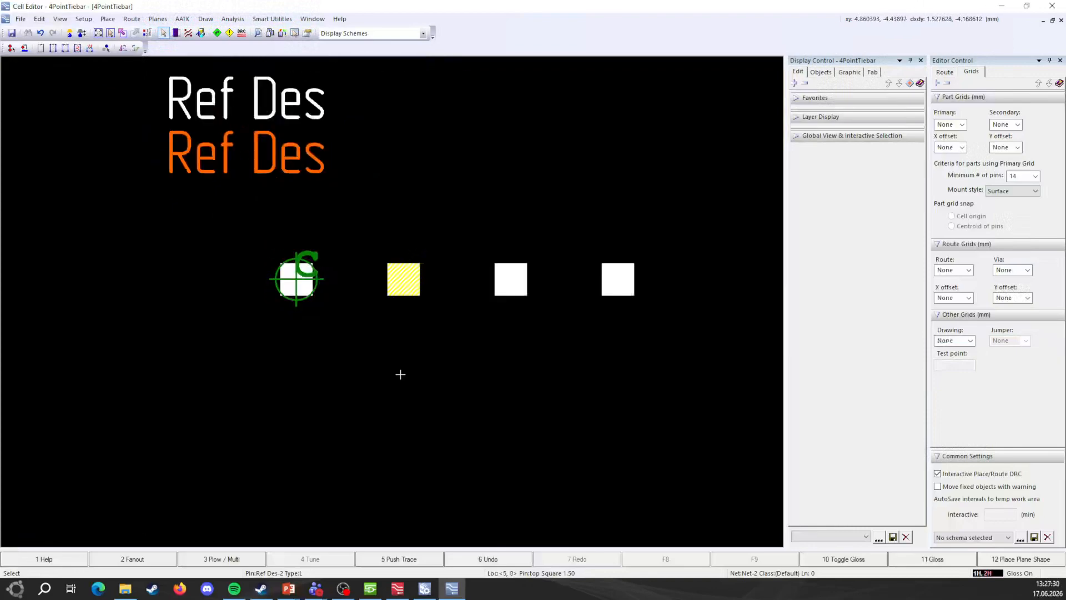
{"action": "scroll", "coordinate": [375, 324], "scroll_direction": "up", "scroll_amount": 2}
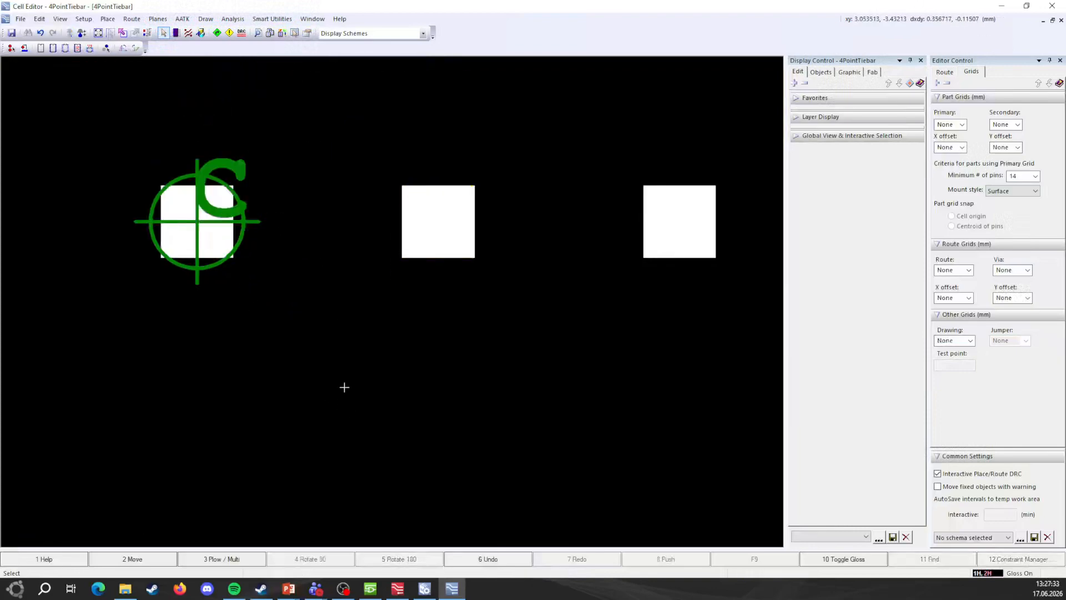
Step: Plow from the selected pad with a new 1.5 mm trace width toward the neighbouring pad
{"action": "scroll", "coordinate": [424, 246], "scroll_direction": "down", "scroll_amount": 3}
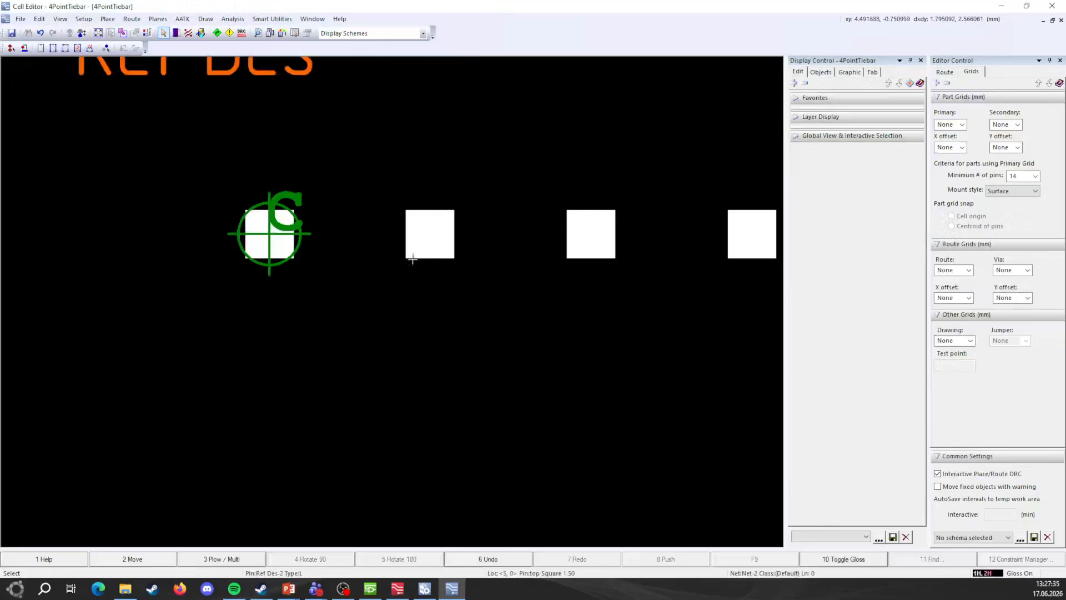
{"action": "scroll", "coordinate": [438, 272], "scroll_direction": "up", "scroll_amount": 3}
{"action": "left_click", "coordinate": [416, 264]}
{"action": "key", "text": "F3"}
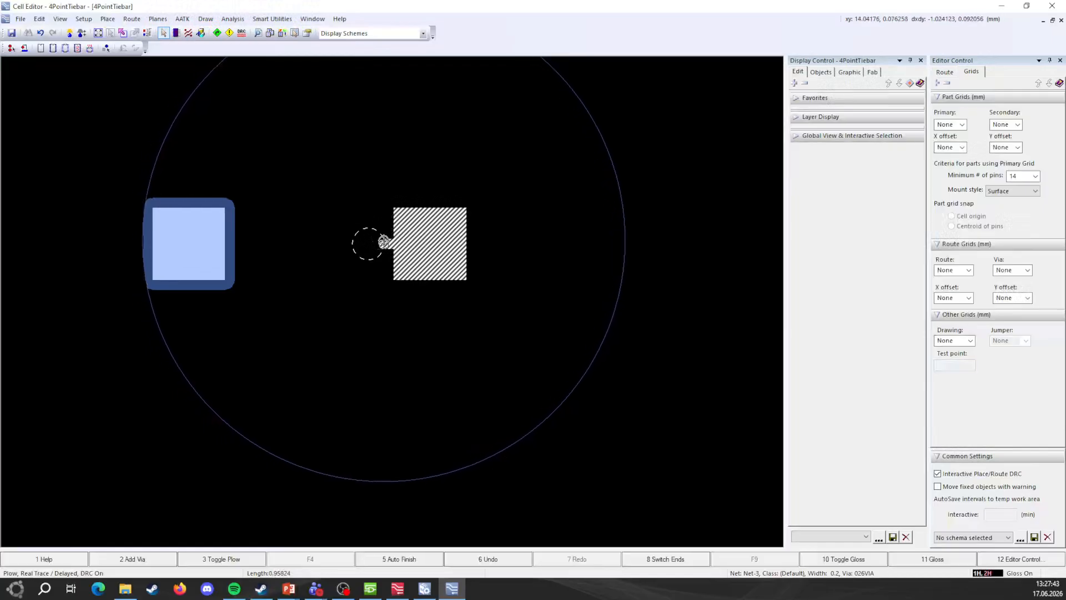
{"action": "right_click", "coordinate": [431, 242]}
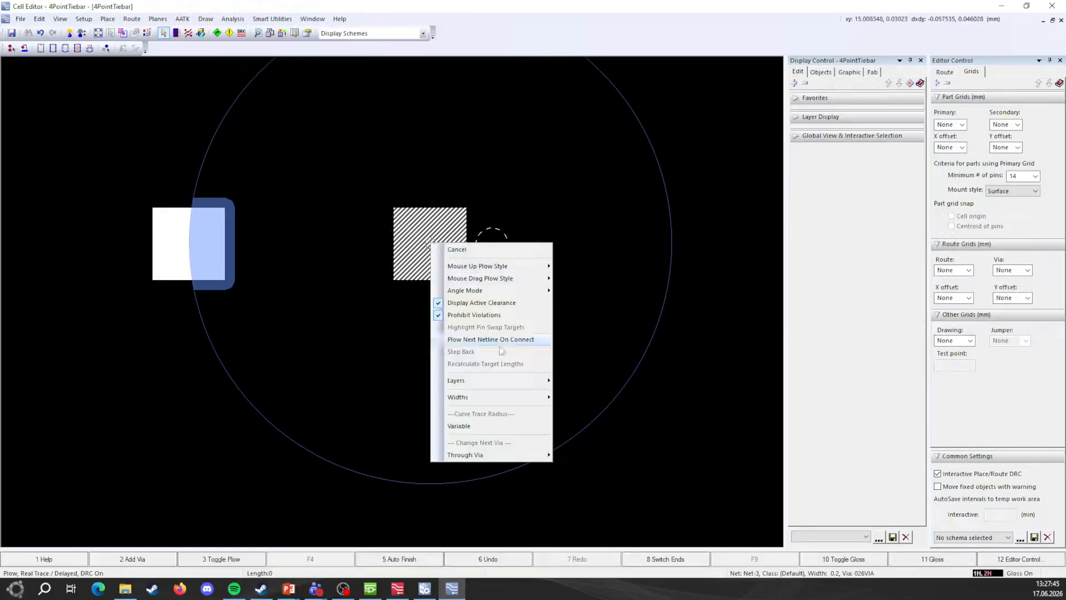
{"action": "mouse_move", "coordinate": [512, 400]}
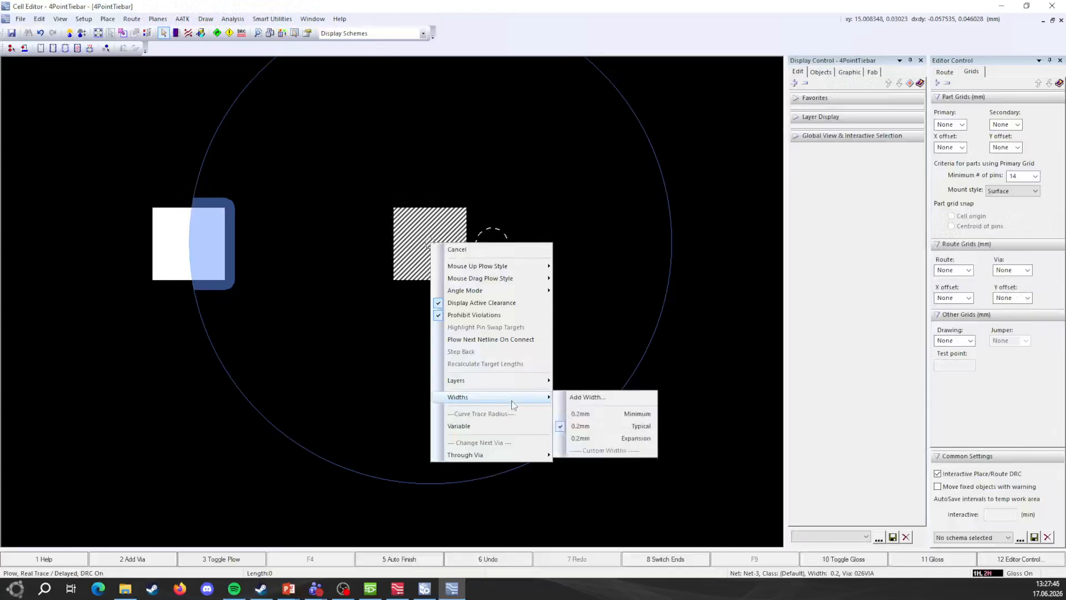
{"action": "left_click", "coordinate": [612, 398]}
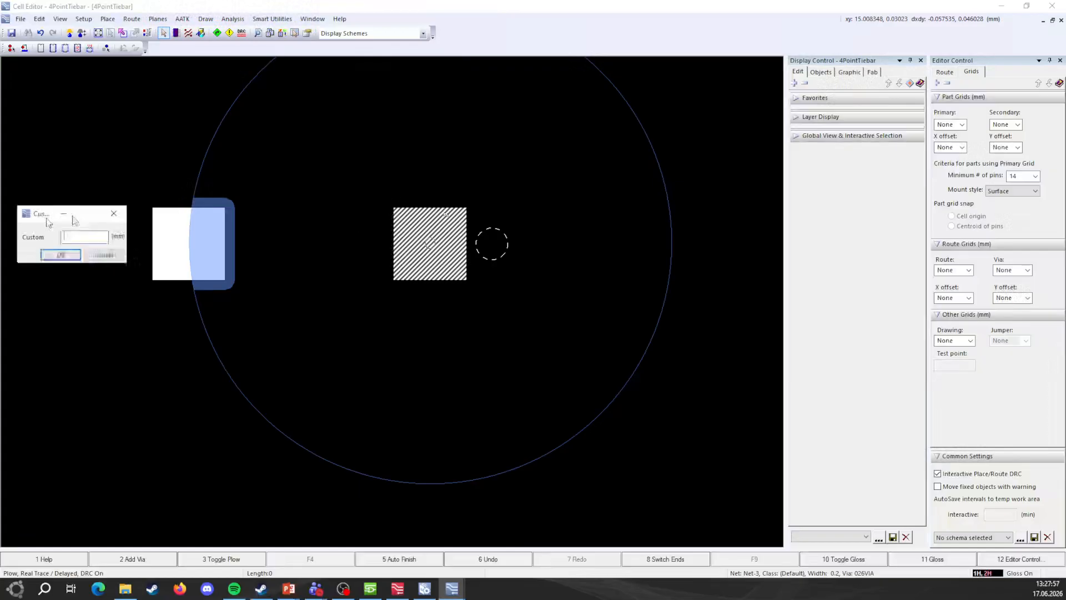
{"action": "type", "text": "1.5"}
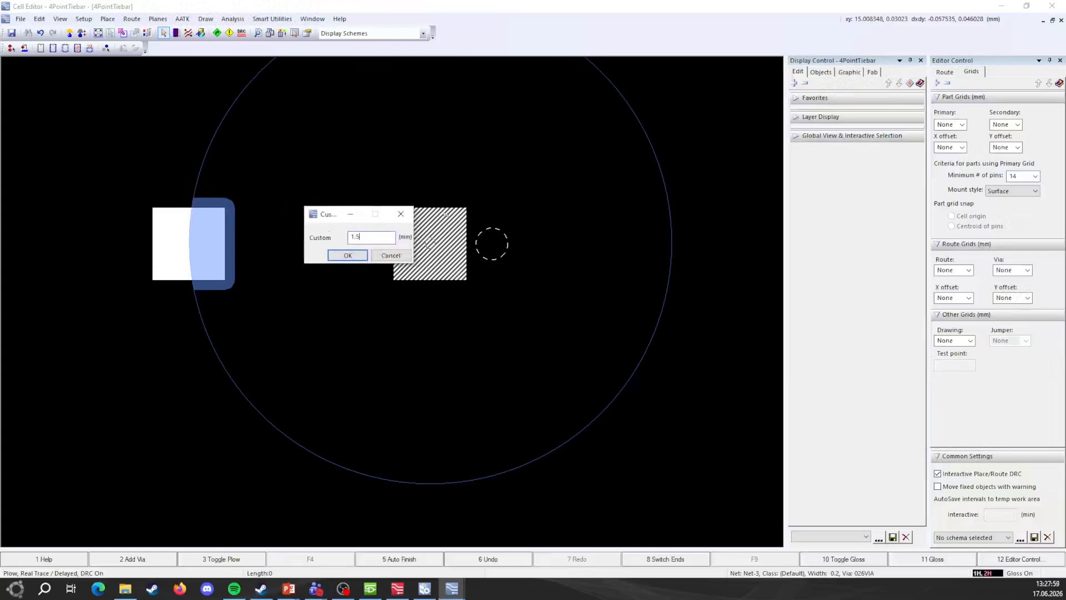
{"action": "key", "text": "Return"}
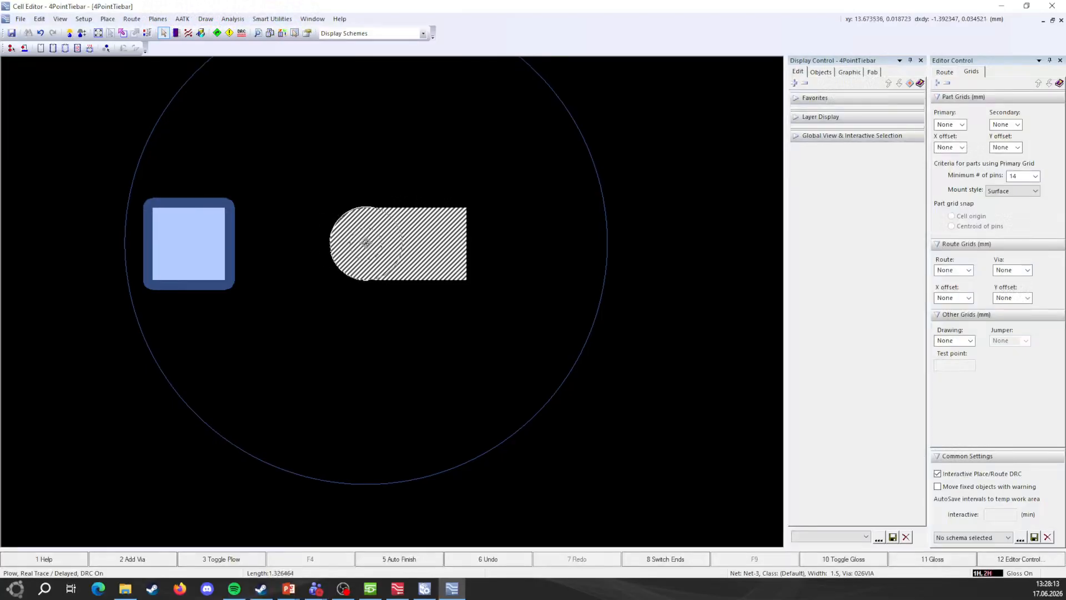
{"action": "left_click", "coordinate": [366, 243]}
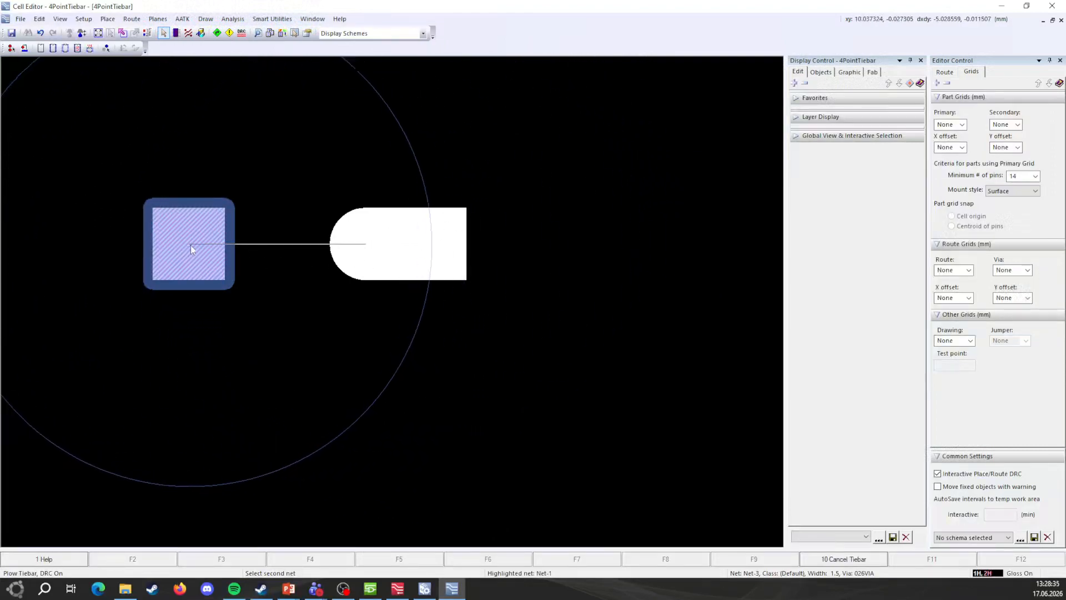
Step: Place a tiebar to the square pad's net and connect the trace to the left pad
{"action": "left_click", "coordinate": [191, 245]}
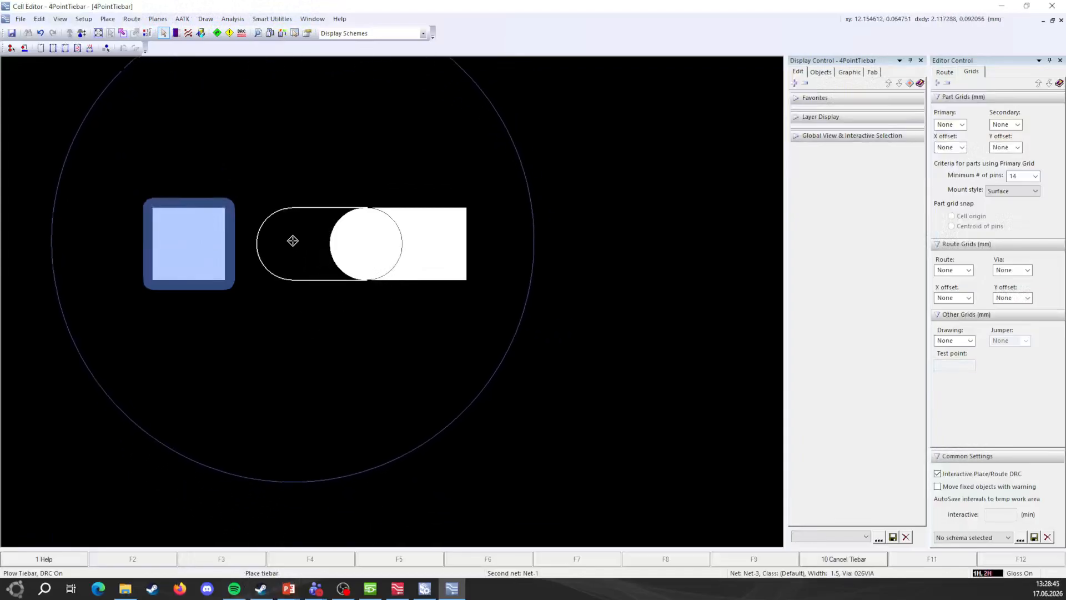
{"action": "left_click", "coordinate": [293, 240]}
{"action": "left_click", "coordinate": [232, 239]}
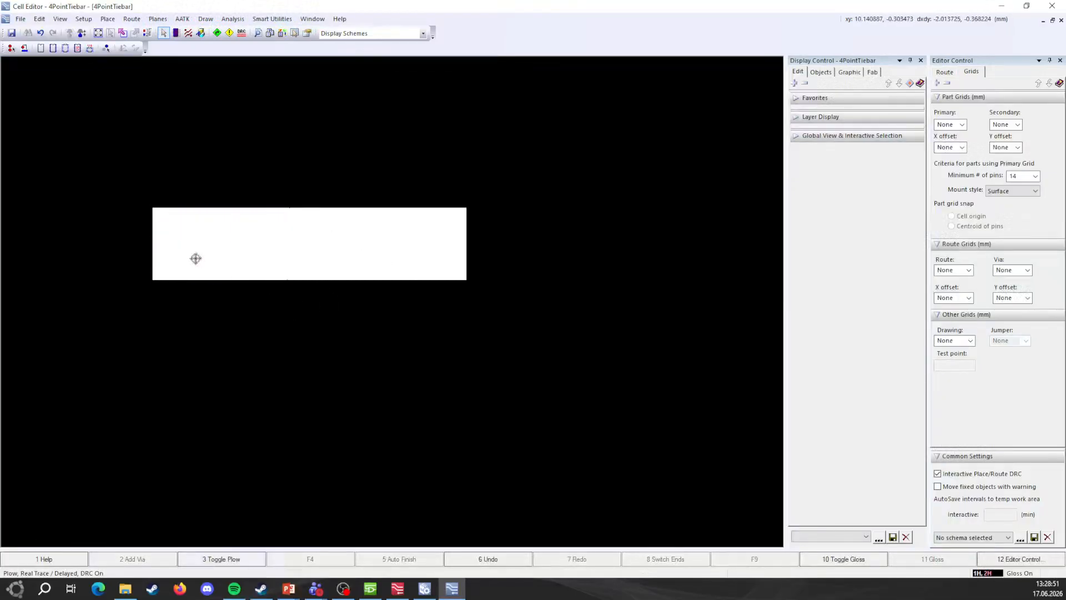
{"action": "scroll", "coordinate": [197, 258], "scroll_direction": "down", "scroll_amount": 1}
{"action": "middle_click_drag", "start_coordinate": [238, 320], "coordinate": [221, 321]}
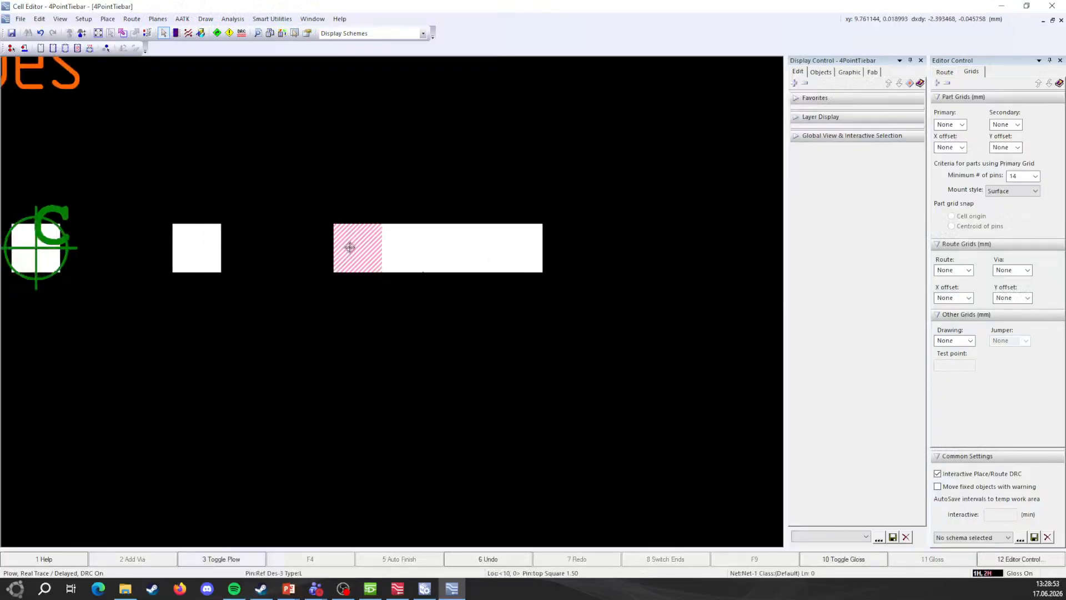
Step: Route a 1.5 mm trace from the next pad and tiebar it onto the adjacent net
{"action": "left_click", "coordinate": [340, 261]}
{"action": "right_click", "coordinate": [328, 250]}
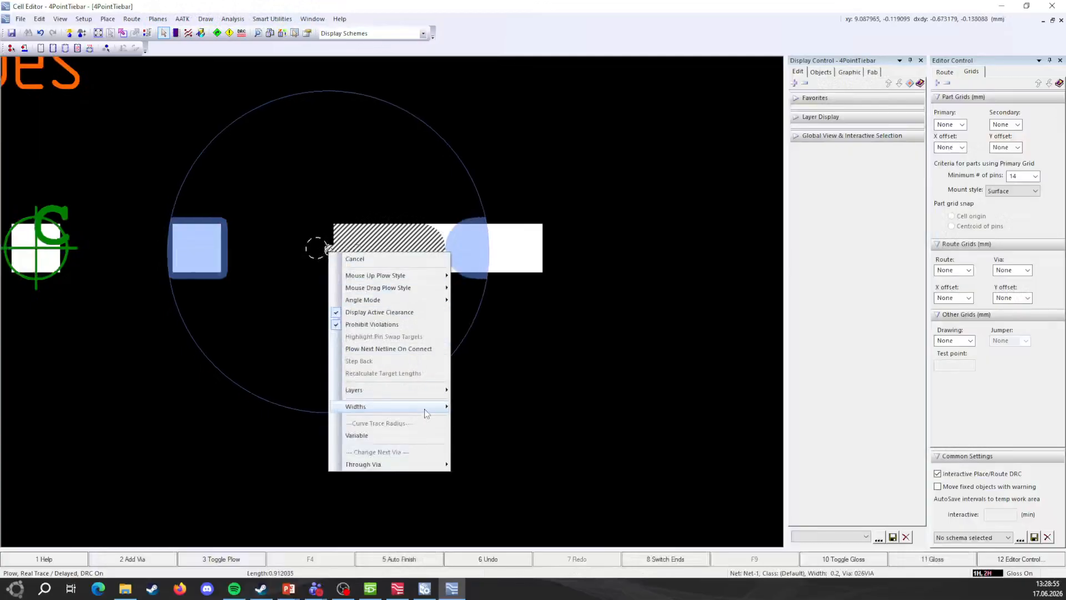
{"action": "mouse_move", "coordinate": [427, 413]}
{"action": "left_click", "coordinate": [492, 474]}
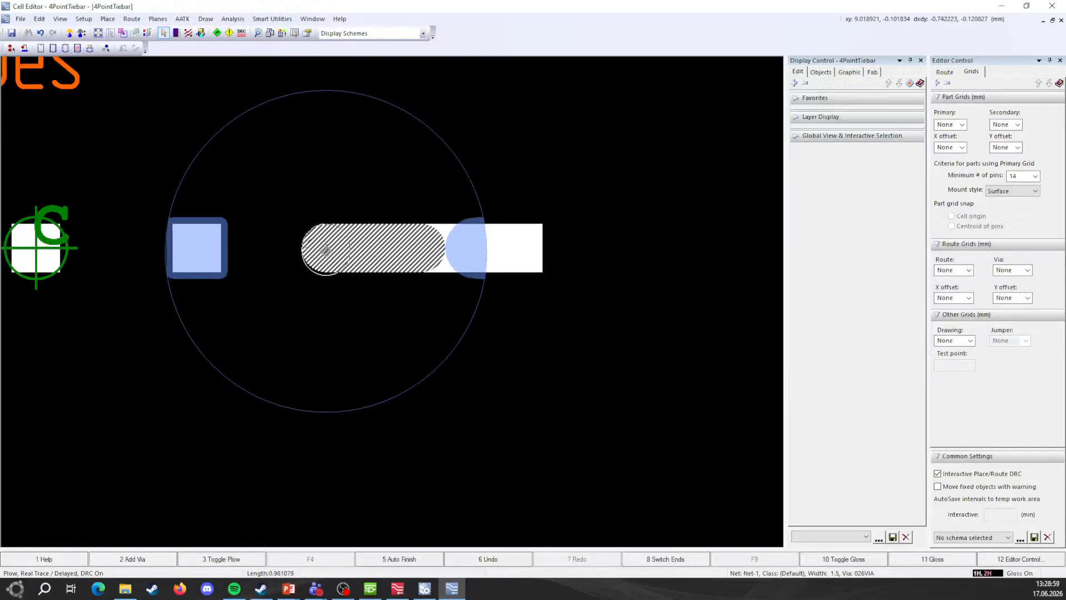
{"action": "double_click", "coordinate": [327, 247]}
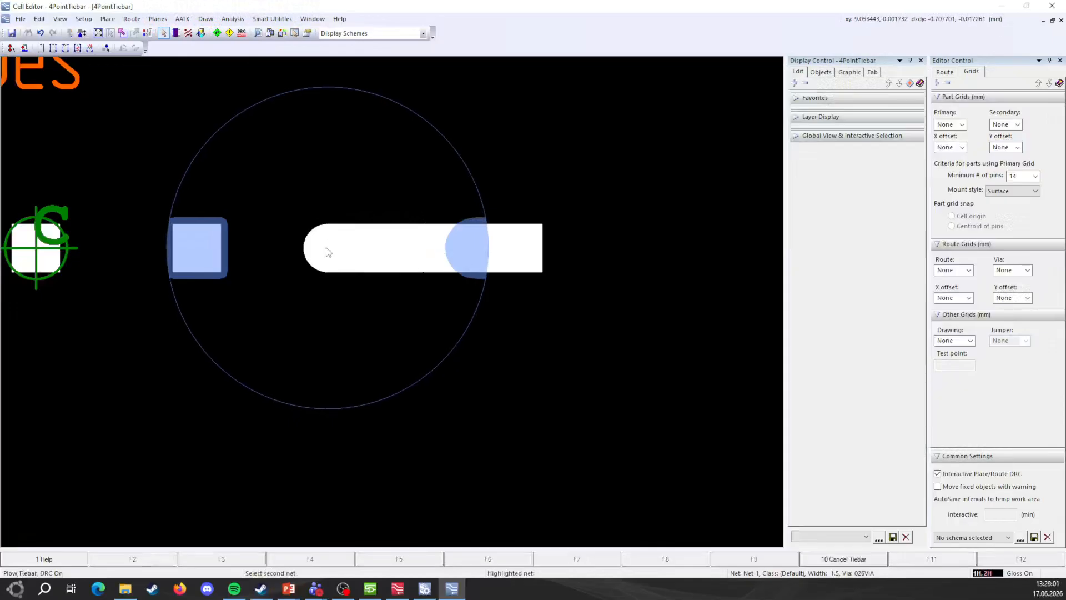
{"action": "left_click", "coordinate": [264, 248]}
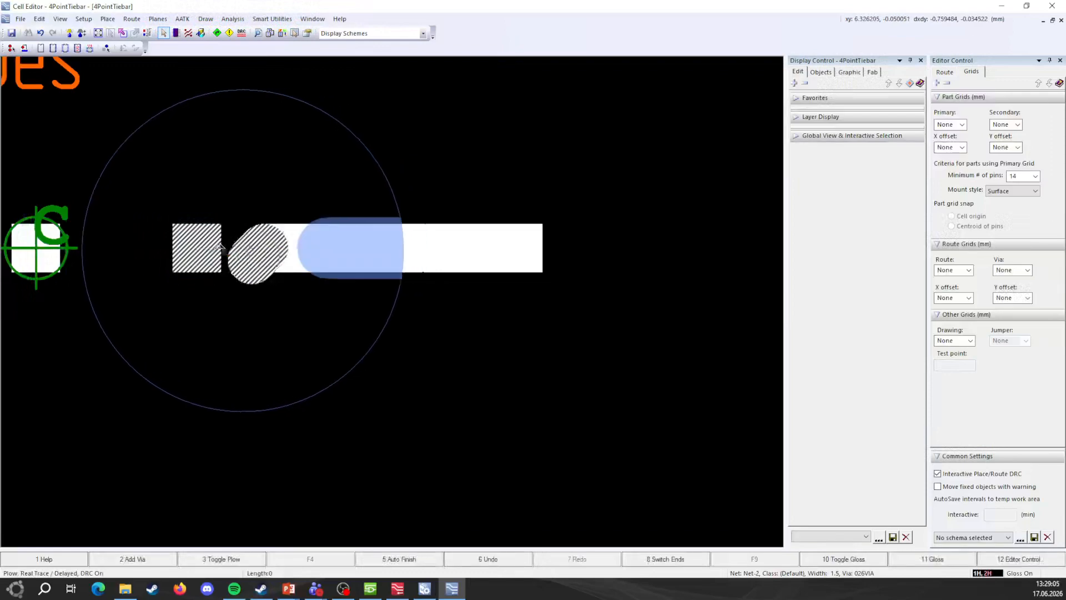
Step: Set the trace to 1.5 mm and tiebar it into the leftmost pad
{"action": "right_click", "coordinate": [144, 248]}
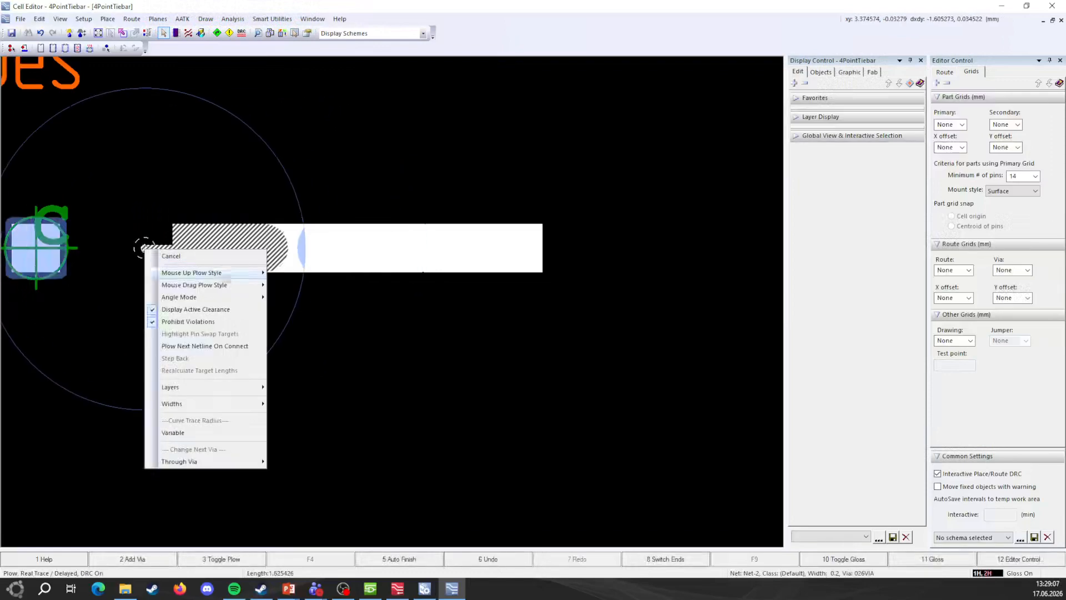
{"action": "mouse_move", "coordinate": [236, 409]}
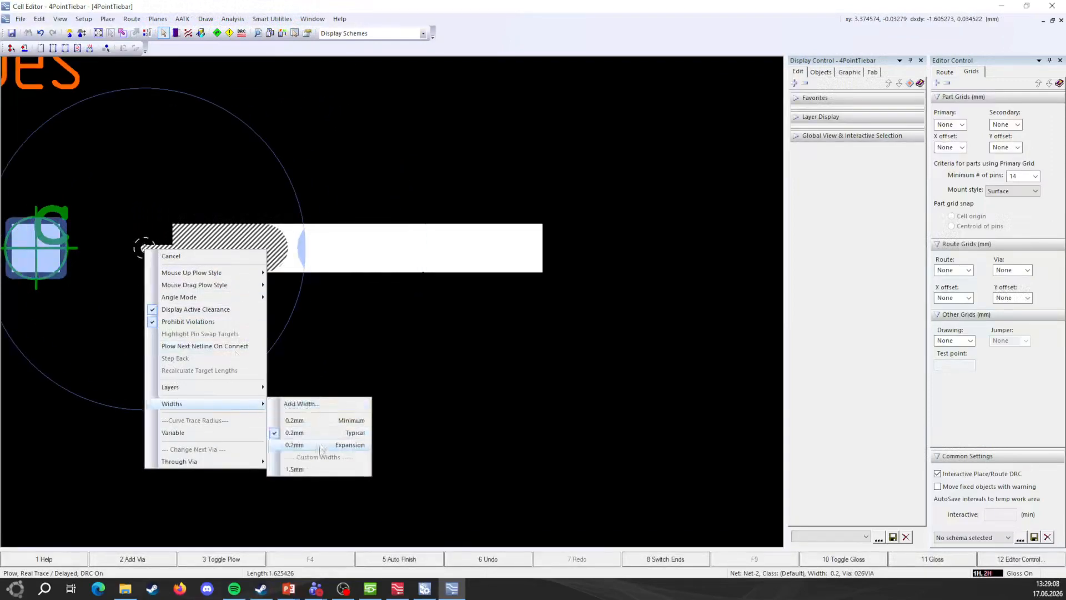
{"action": "left_click", "coordinate": [302, 469]}
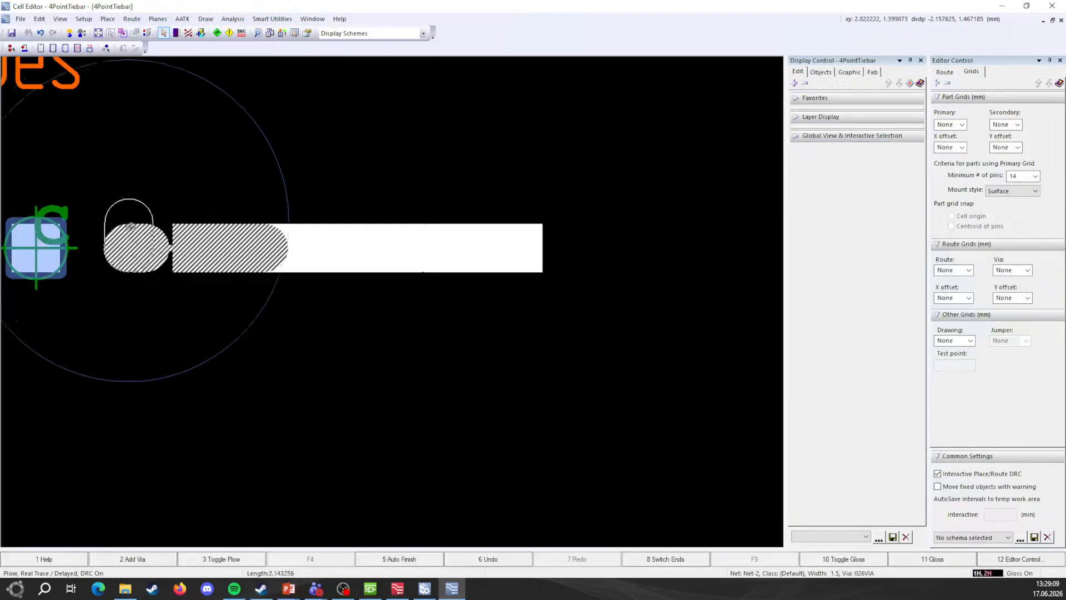
{"action": "double_click", "coordinate": [150, 254]}
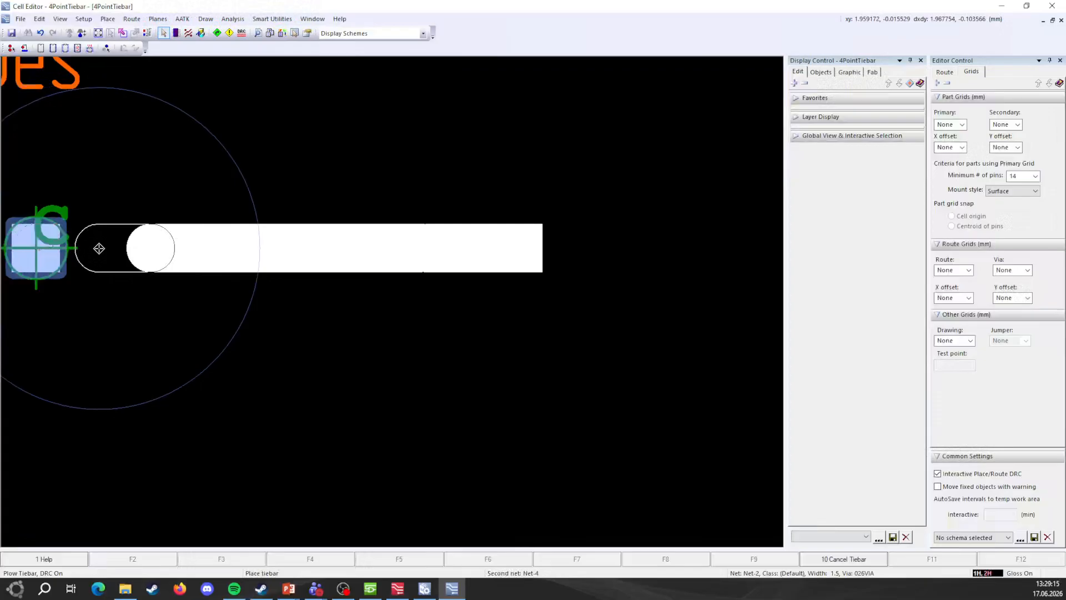
{"action": "left_click", "coordinate": [42, 246]}
{"action": "scroll", "coordinate": [334, 337], "scroll_direction": "down", "scroll_amount": 3}
Step: End Plow mode, check the finished bar, and bring up the PowerPoint presentation
{"action": "key", "text": "Escape"}
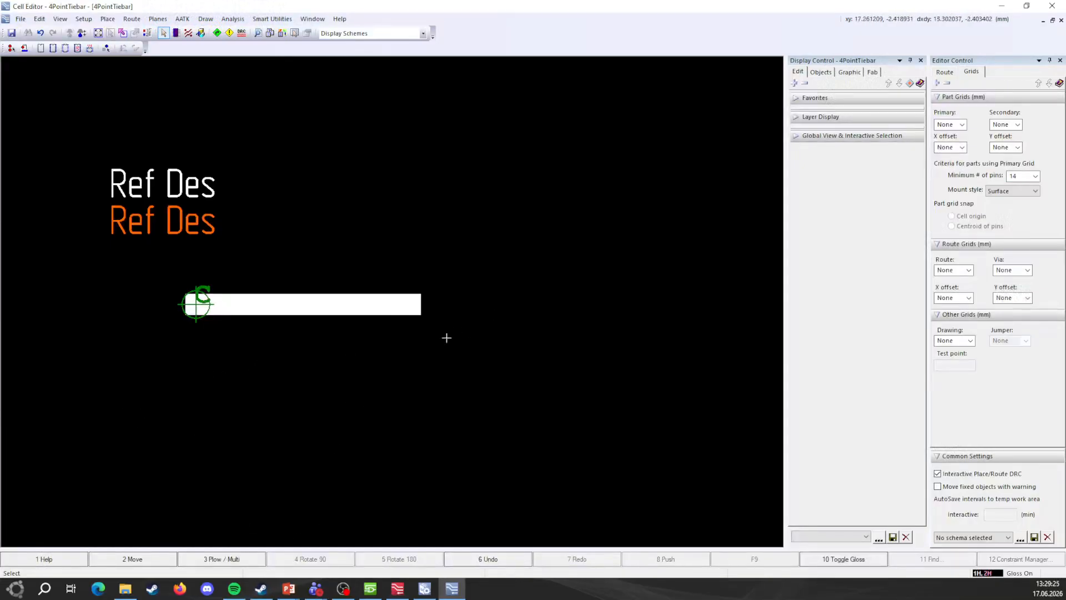
{"action": "scroll", "coordinate": [280, 317], "scroll_direction": "up", "scroll_amount": 2}
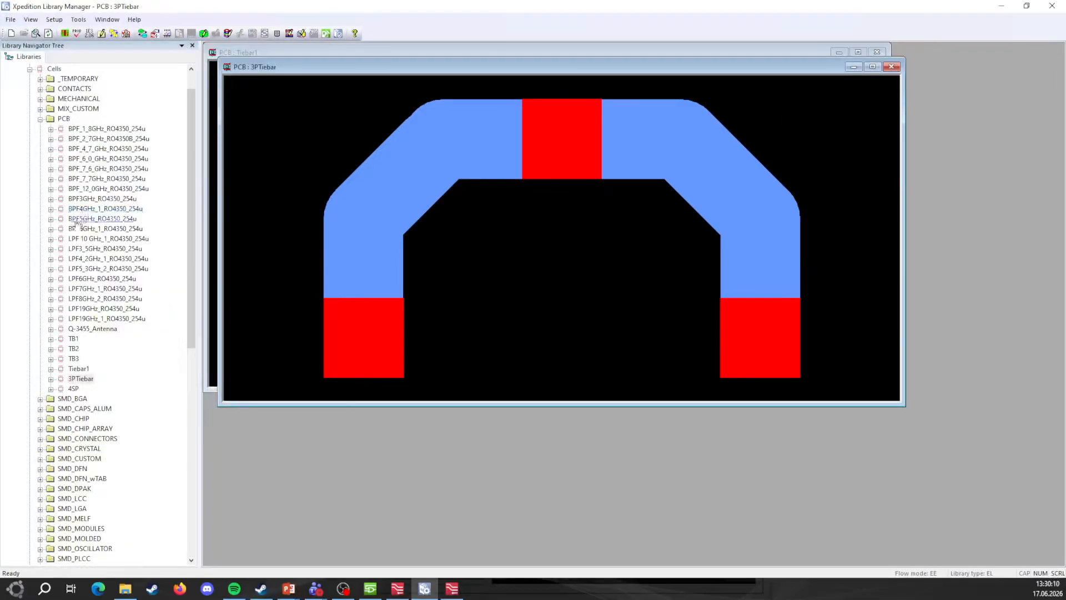
{"action": "left_click", "coordinate": [289, 589]}
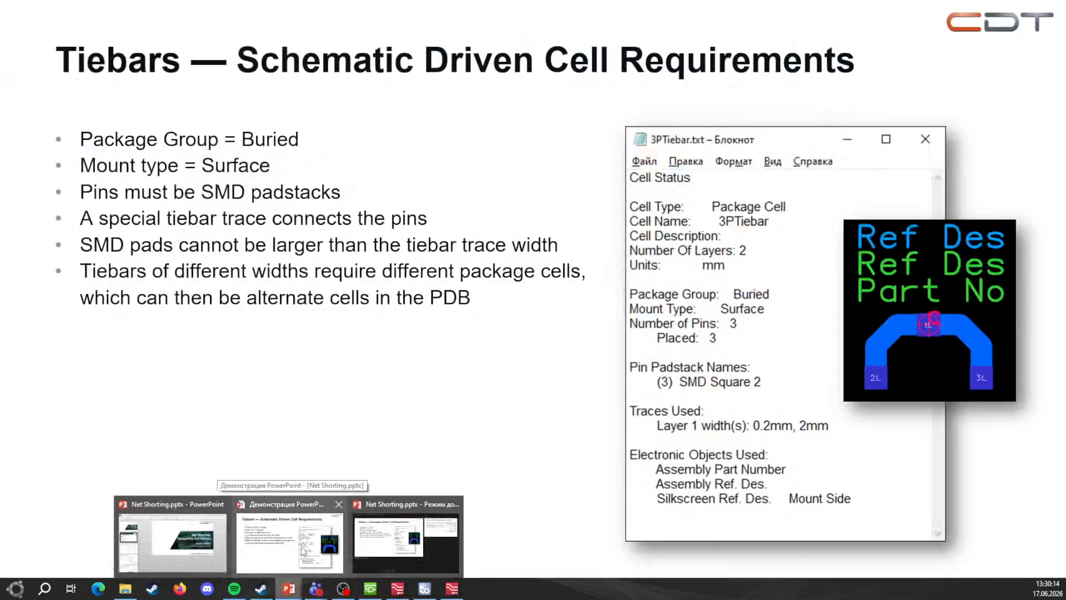
Step: Return to the slideshow and advance to the 'Parts Database entry' slide
{"action": "left_click", "coordinate": [301, 551]}
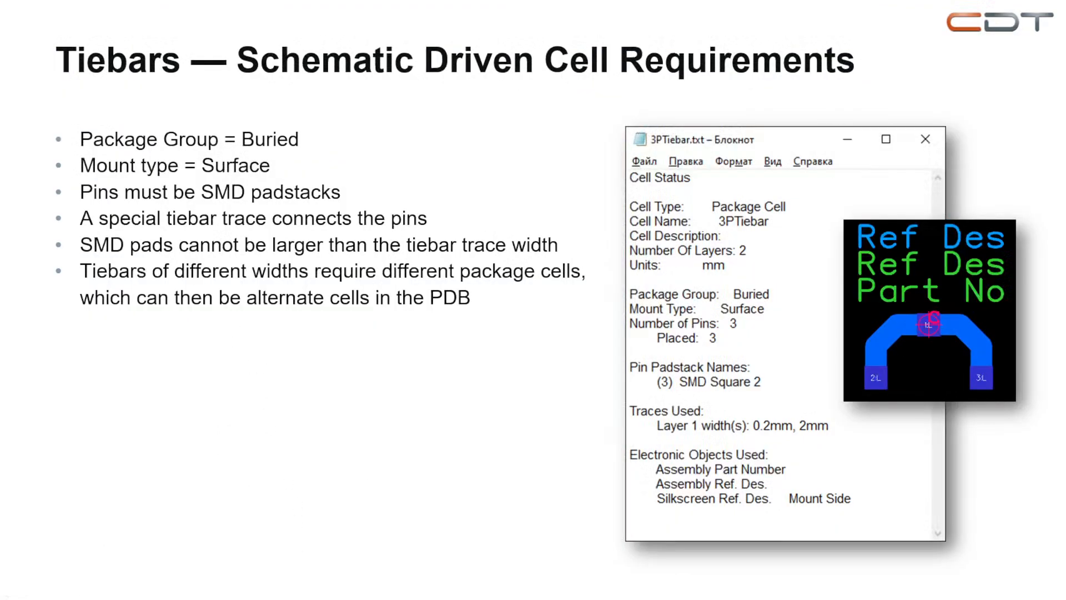
{"action": "key", "text": "Right"}
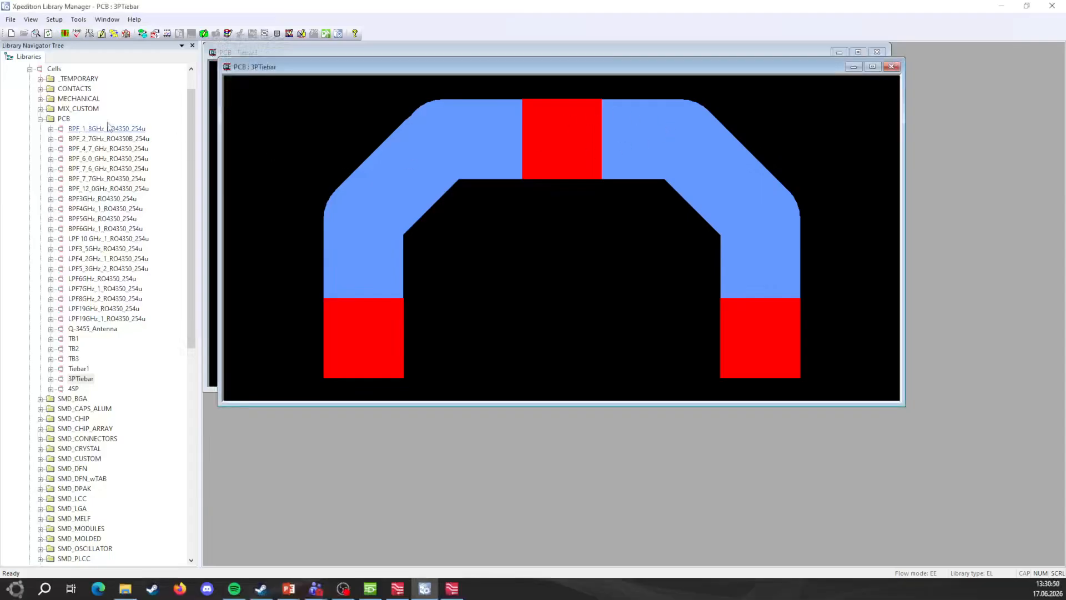
{"action": "scroll", "coordinate": [92, 120], "scroll_direction": "up", "scroll_amount": 1}
Step: Expand Parts > _NetShort and open the 3PTiebar part in the Part Editor
{"action": "left_click", "coordinate": [30, 89]}
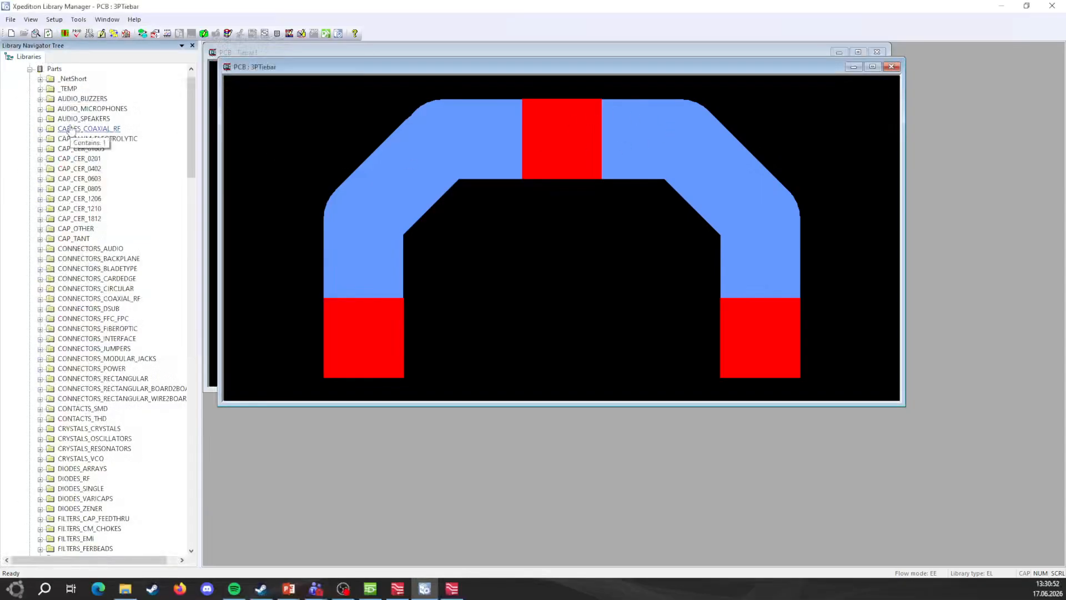
{"action": "scroll", "coordinate": [139, 408], "scroll_direction": "down", "scroll_amount": 20}
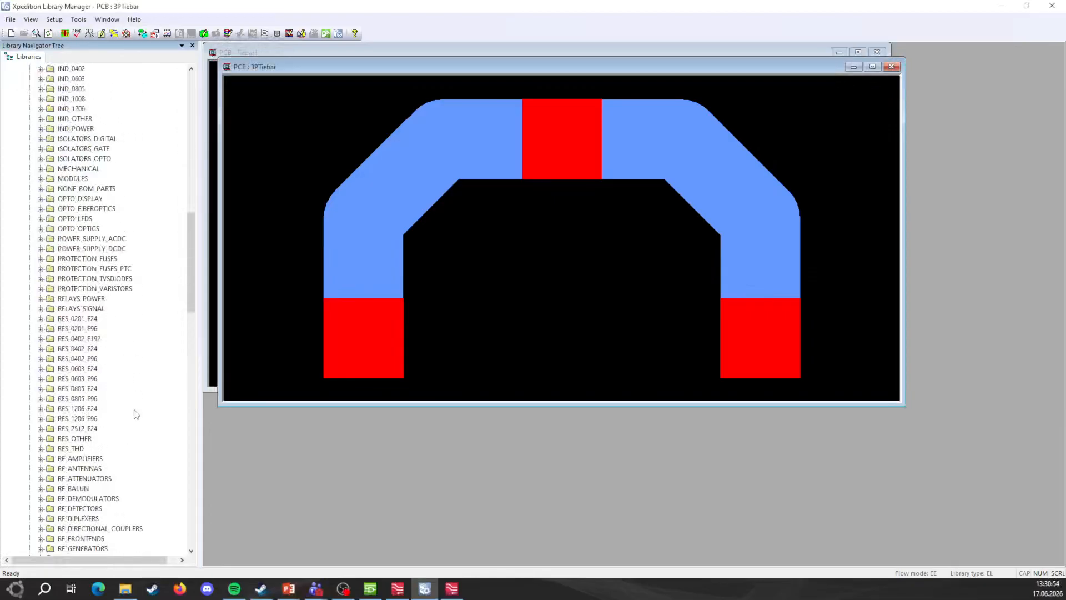
{"action": "scroll", "coordinate": [135, 414], "scroll_direction": "down", "scroll_amount": 19}
{"action": "scroll", "coordinate": [66, 226], "scroll_direction": "up", "scroll_amount": 16}
{"action": "scroll", "coordinate": [72, 222], "scroll_direction": "up", "scroll_amount": 20}
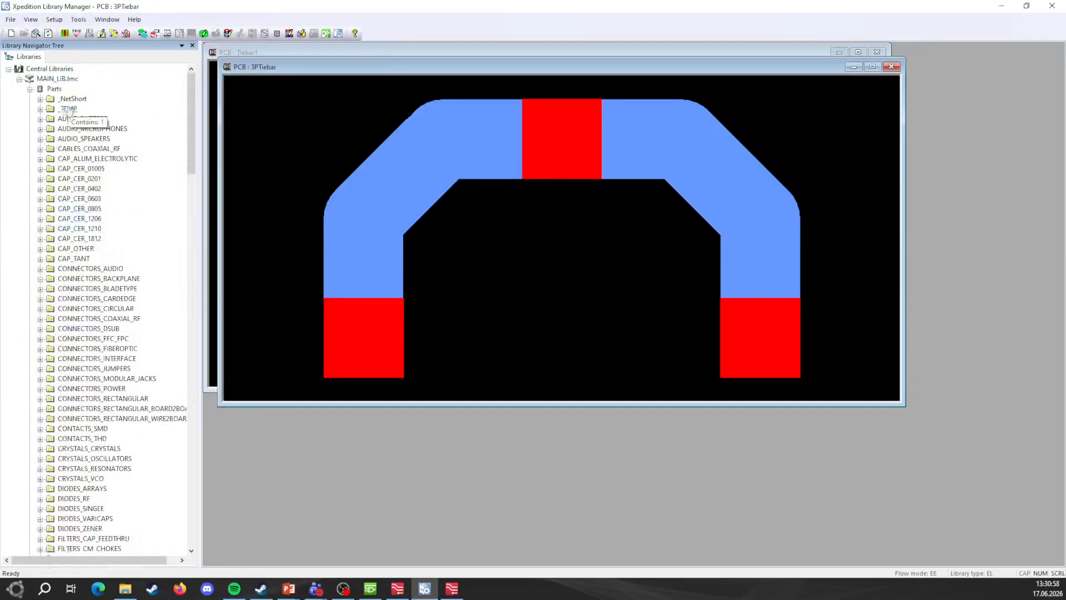
{"action": "left_click", "coordinate": [40, 99]}
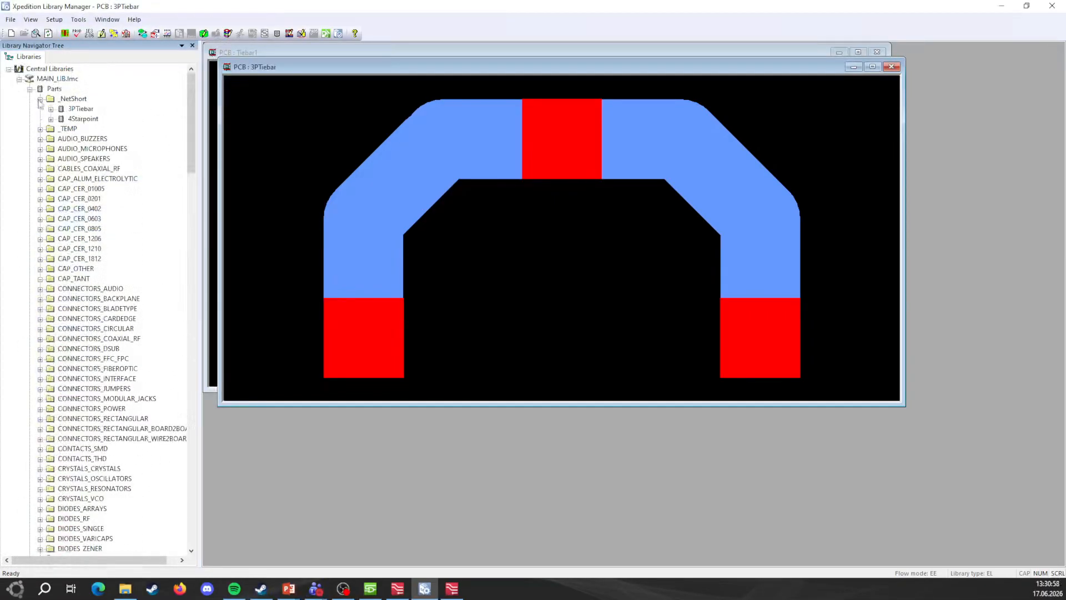
{"action": "right_click", "coordinate": [82, 109]}
{"action": "left_click", "coordinate": [131, 160]}
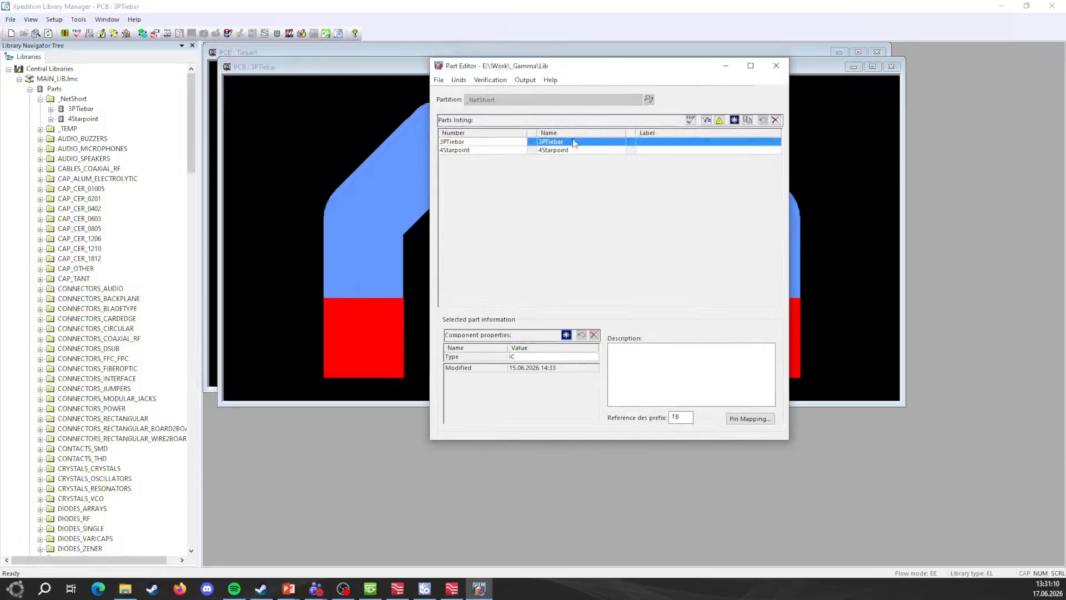
Step: Review 3PTiebar's physical pin mapping and Symbol / Cell Preview, then accept with OK
{"action": "left_click", "coordinate": [752, 422]}
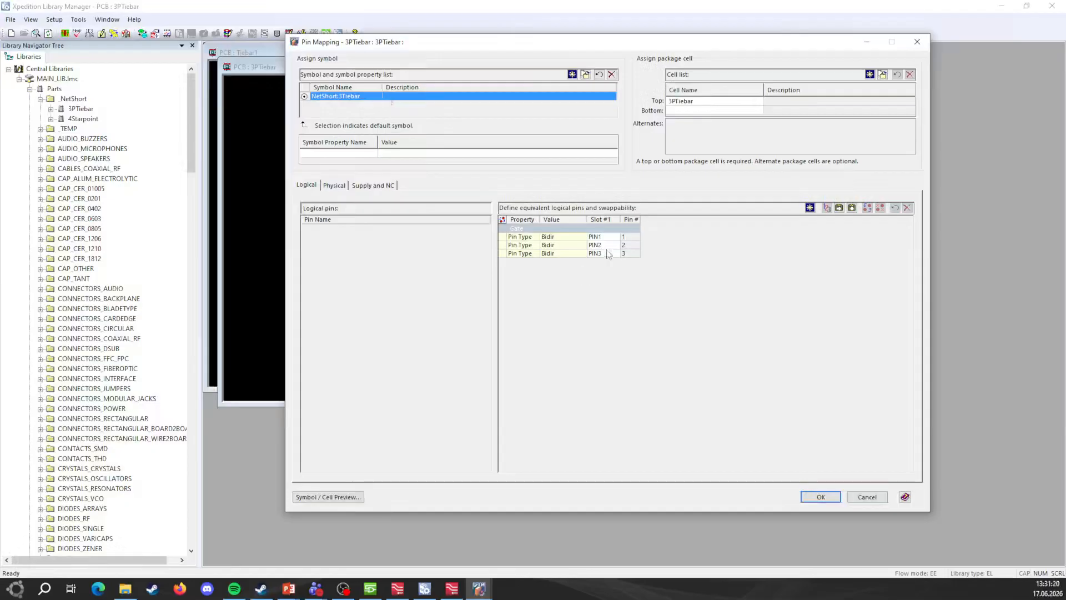
{"action": "left_click", "coordinate": [333, 186]}
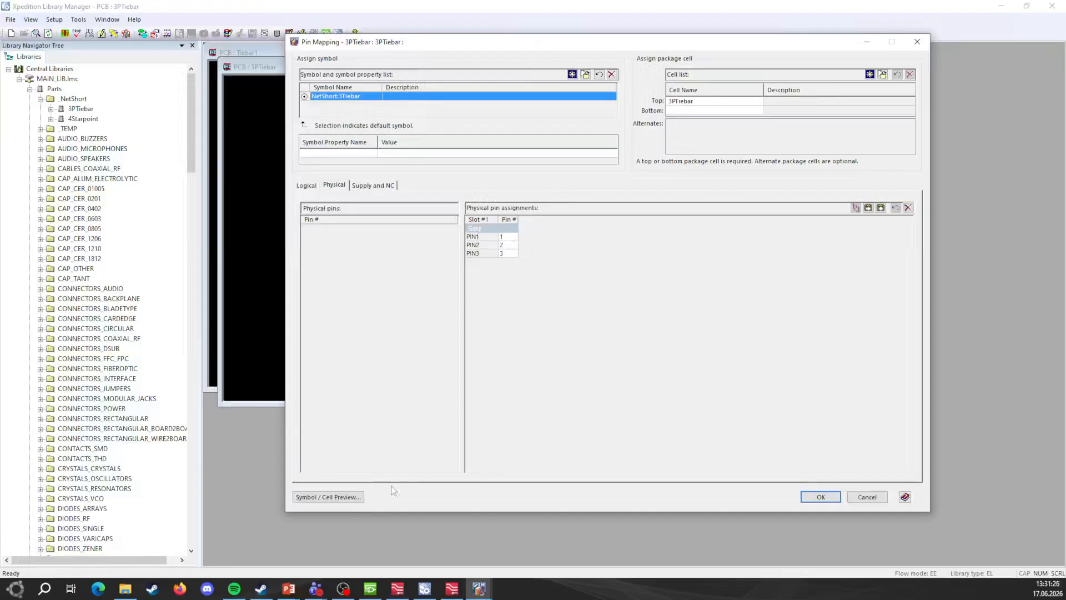
{"action": "left_click", "coordinate": [327, 497]}
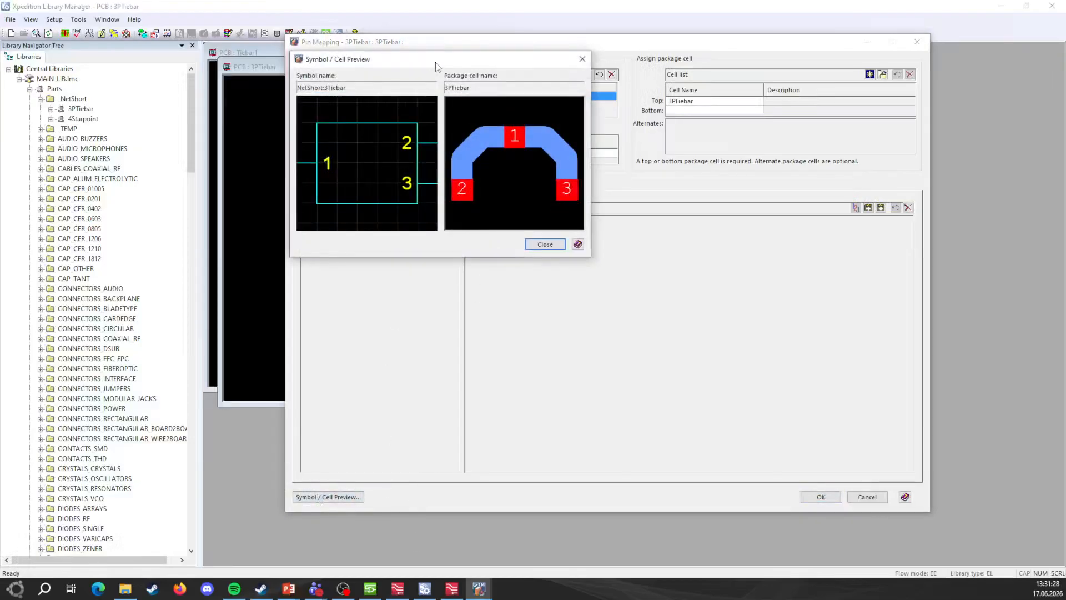
{"action": "left_click_drag", "start_coordinate": [507, 60], "coordinate": [750, 180]}
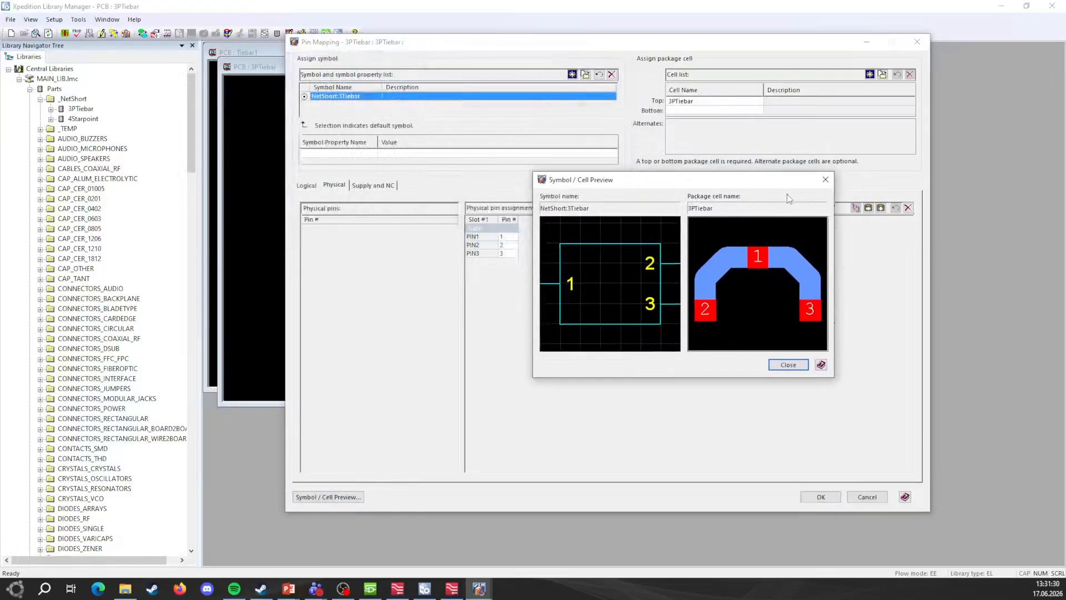
{"action": "left_click", "coordinate": [826, 179]}
{"action": "left_click", "coordinate": [821, 497]}
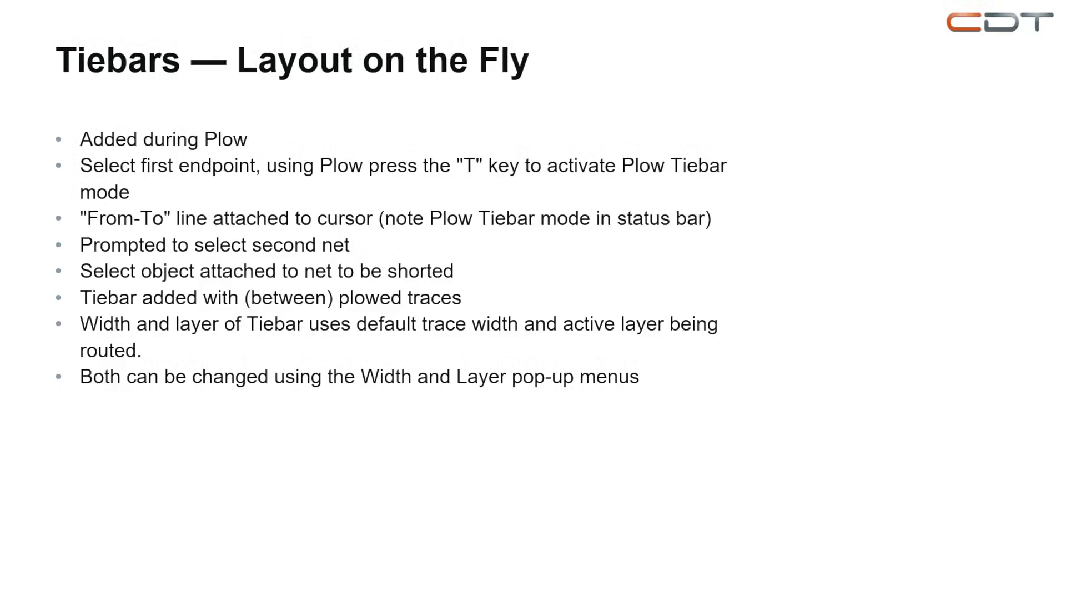